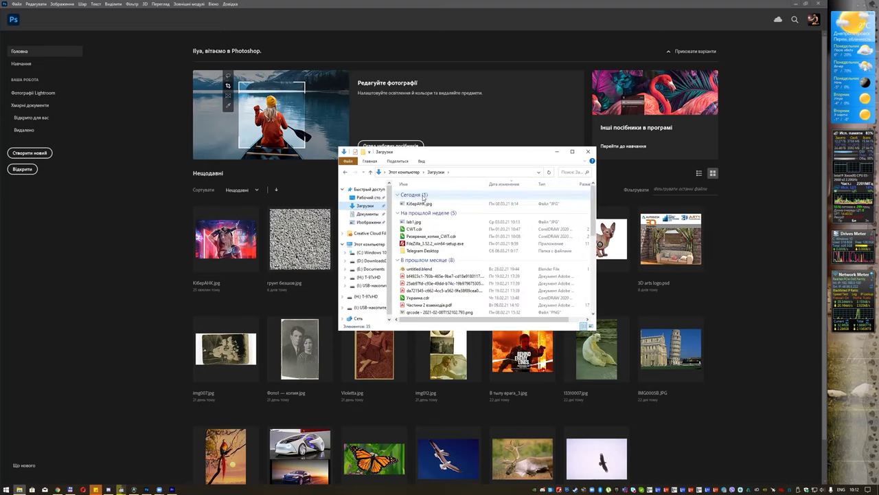
Open КіберАНК.jpg from the Downloads folder and select the woman automatically with Select Subject.
{"action": "left_click_drag", "start_coordinate": [422, 204], "coordinate": [704, 287]}
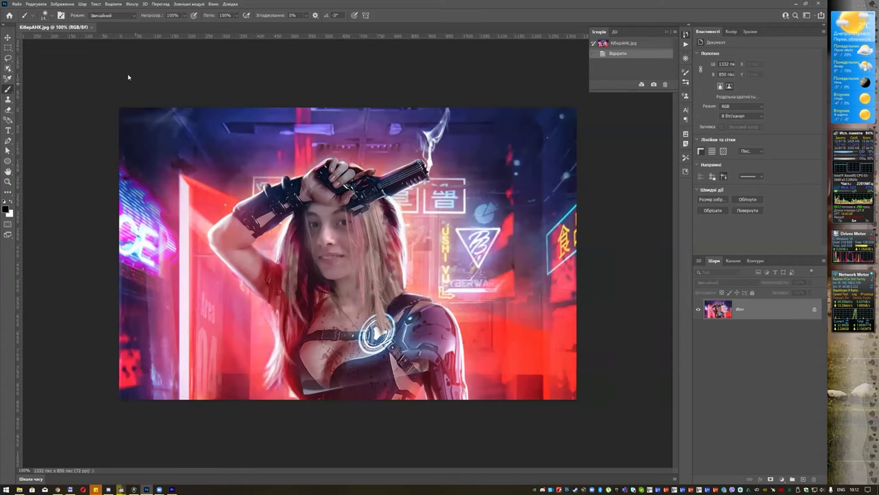
{"action": "left_click", "coordinate": [7, 68]}
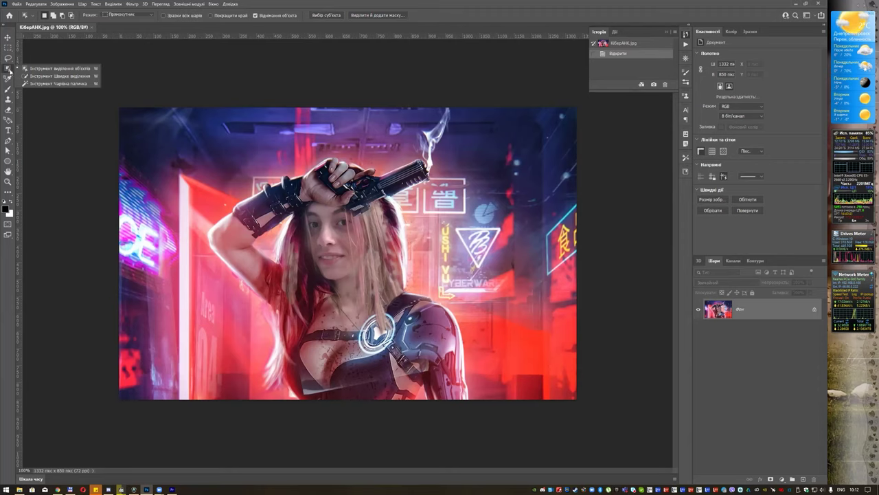
{"action": "left_click", "coordinate": [46, 76]}
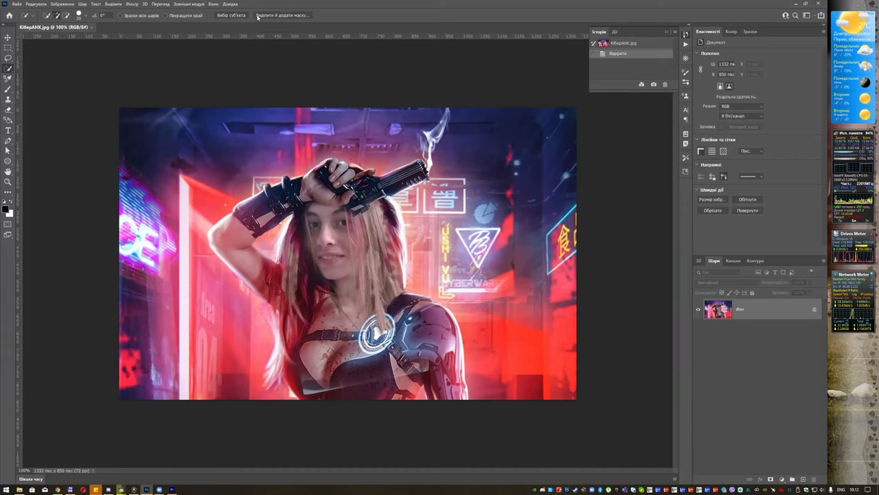
{"action": "left_click", "coordinate": [233, 15]}
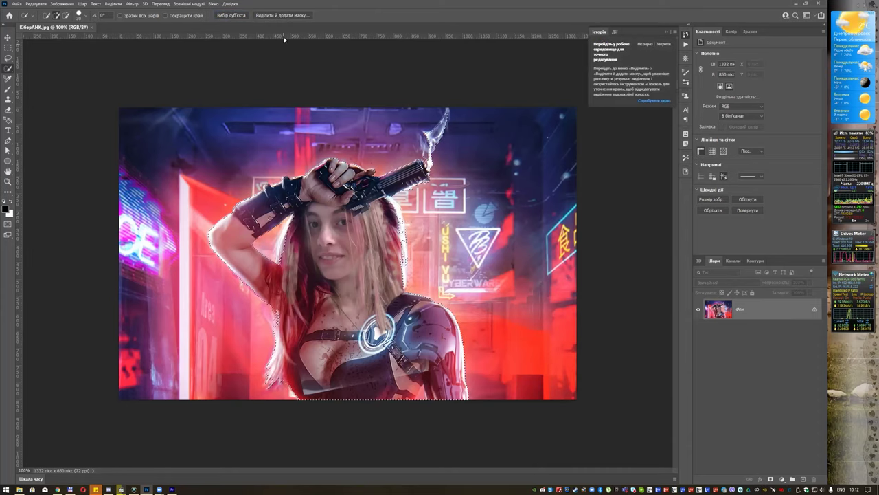
Open the selection in Select and Mask and brush along the hair on both sides to add missing strands.
{"action": "left_click", "coordinate": [285, 16]}
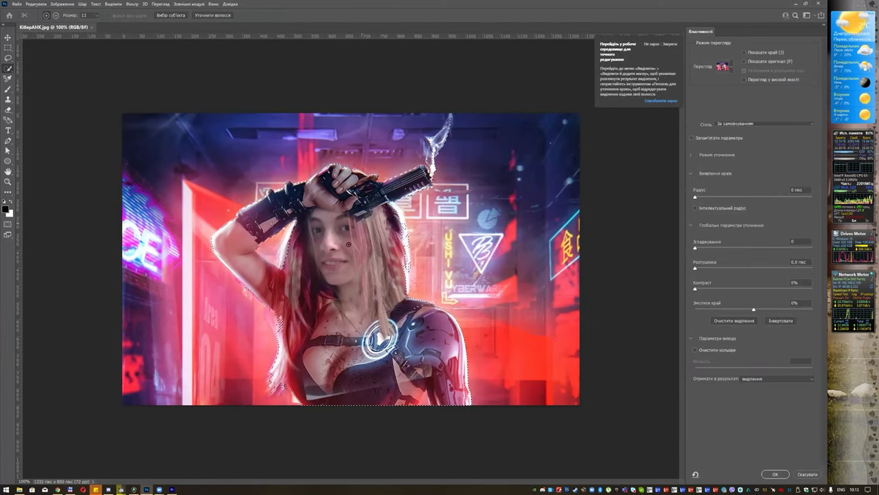
{"action": "scroll", "coordinate": [295, 232], "scroll_direction": "up", "scroll_amount": 3}
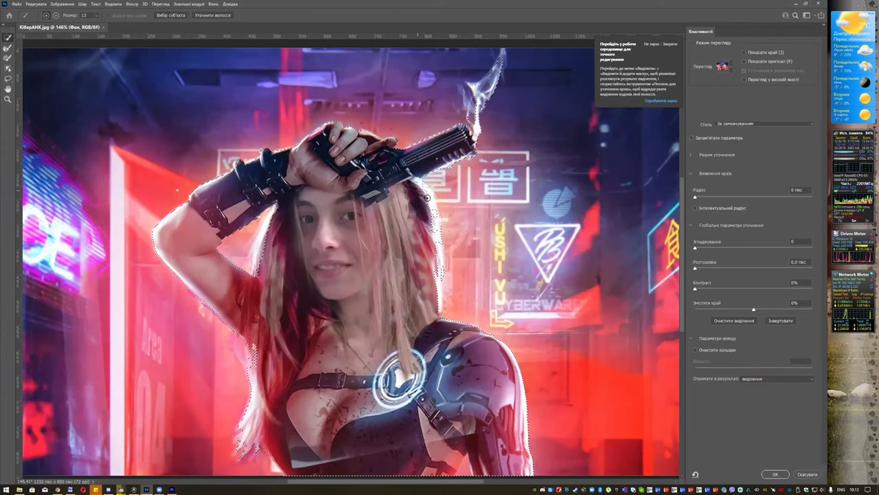
{"action": "left_click_drag", "start_coordinate": [432, 206], "coordinate": [428, 321]}
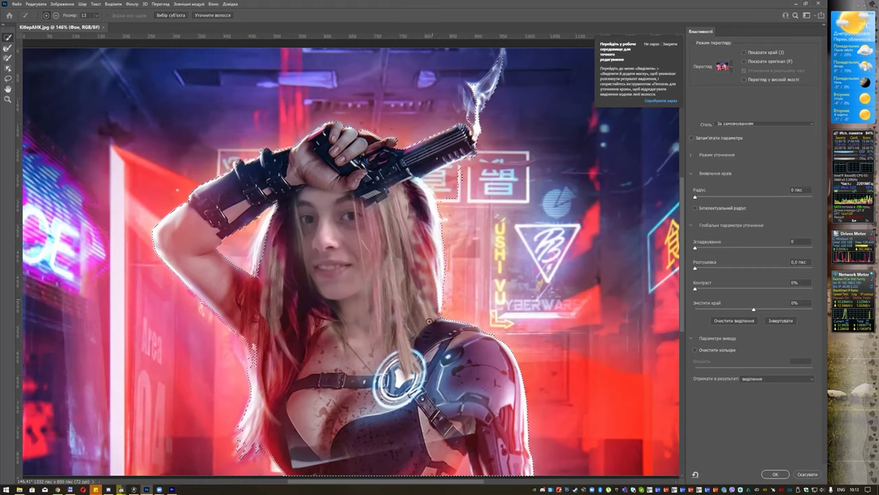
{"action": "mouse_move", "coordinate": [251, 364]}
{"action": "left_mouse_down"}
{"action": "mouse_move", "coordinate": [241, 336]}
{"action": "mouse_move", "coordinate": [253, 415]}
{"action": "mouse_move", "coordinate": [253, 333]}
{"action": "mouse_move", "coordinate": [217, 300]}
{"action": "left_mouse_up"}
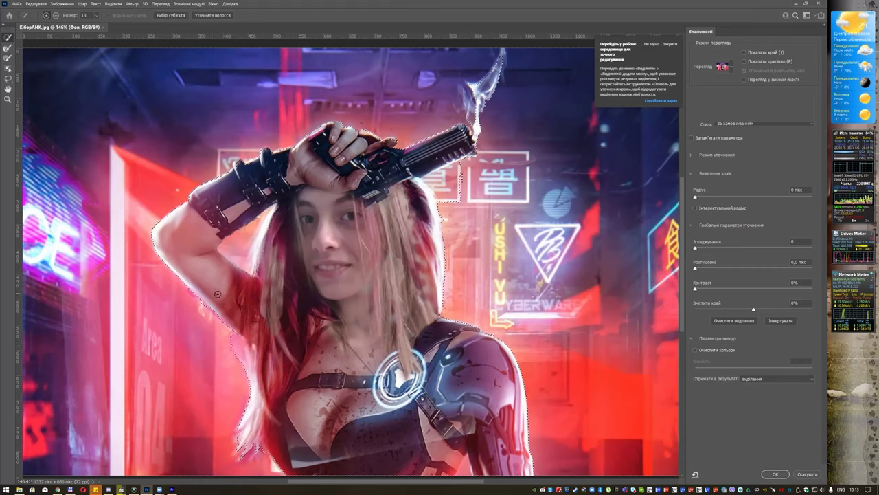
{"action": "left_click_drag", "start_coordinate": [319, 371], "coordinate": [274, 242]}
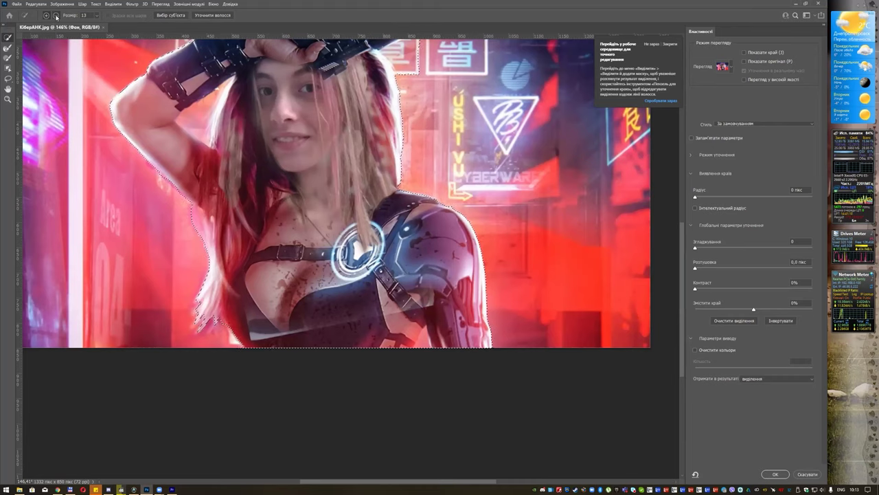
Switch the selection refinement brush to subtract mode and reduce its size to 4.
{"action": "left_click", "coordinate": [56, 15]}
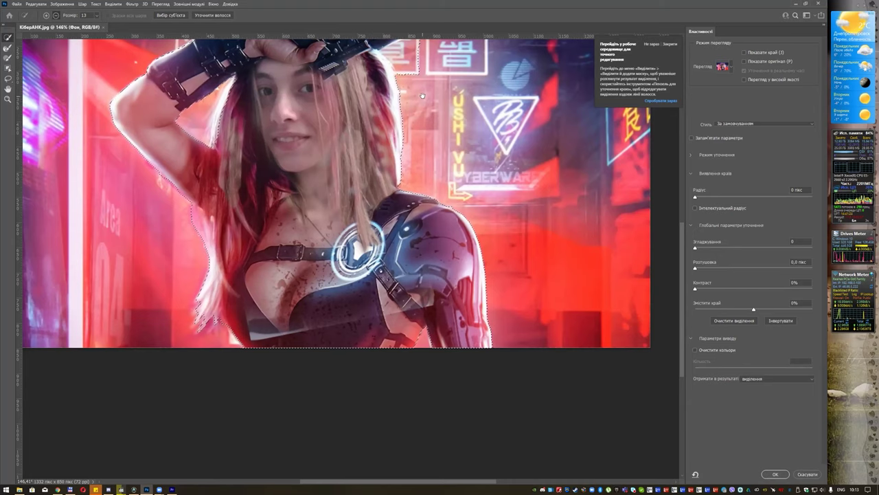
{"action": "scroll", "coordinate": [447, 111], "scroll_direction": "up", "scroll_amount": 3}
{"action": "key", "text": "bracketleft"}
{"action": "key", "text": "bracketleft"}
{"action": "key", "text": "bracketleft"}
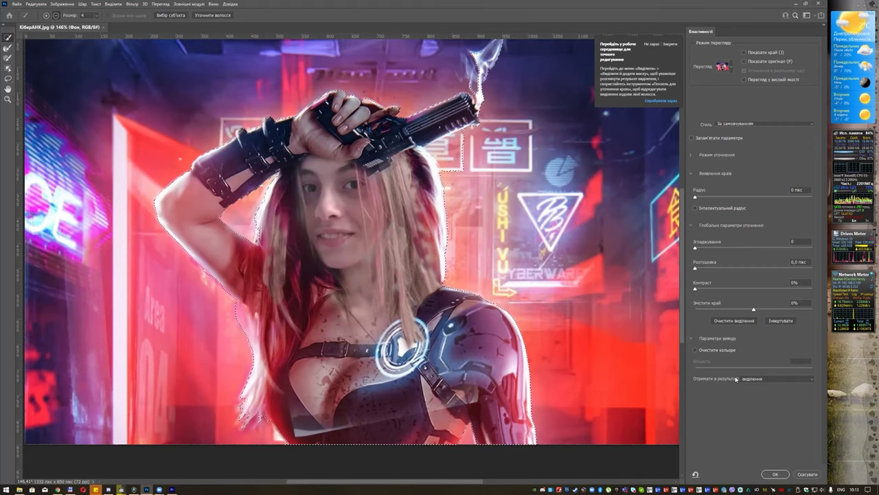
Output the refined selection to a new layer.
{"action": "left_click", "coordinate": [767, 380]}
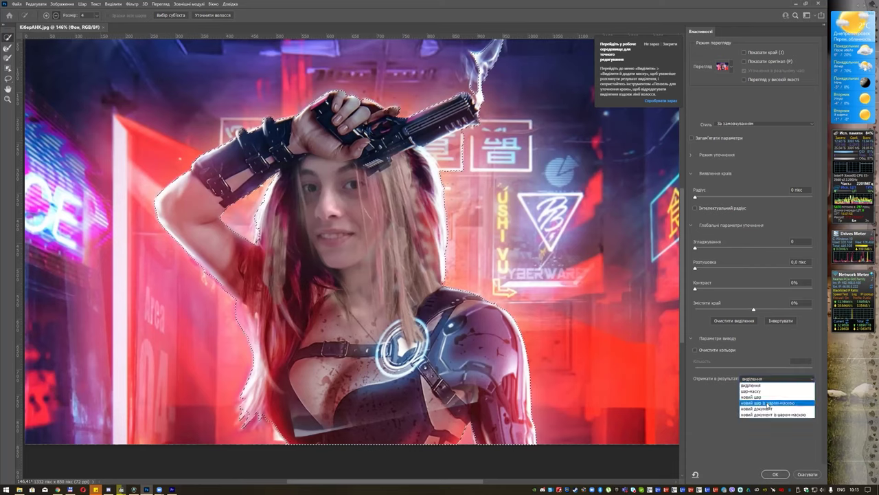
{"action": "left_click", "coordinate": [761, 396]}
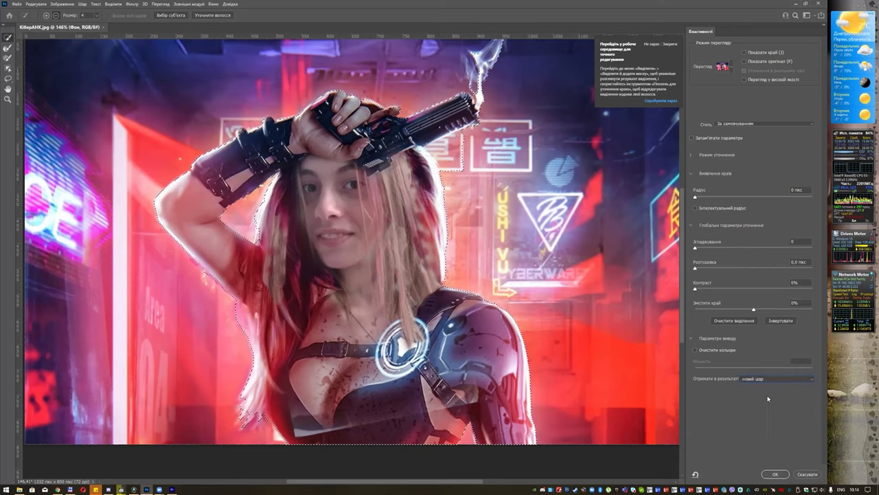
{"action": "left_click", "coordinate": [777, 474]}
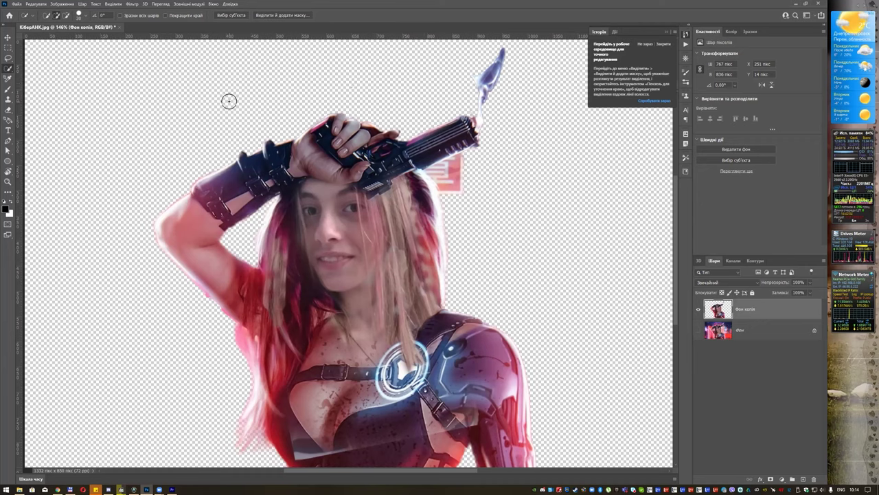
Erase the smoke above the gun and the leftover neon sign fragment beside the hair on the cut-out layer.
{"action": "left_click", "coordinate": [8, 109]}
{"action": "mouse_move", "coordinate": [498, 54]}
{"action": "left_mouse_down"}
{"action": "mouse_move", "coordinate": [478, 88]}
{"action": "mouse_move", "coordinate": [487, 127]}
{"action": "left_mouse_up"}
{"action": "mouse_move", "coordinate": [487, 164]}
{"action": "left_mouse_down"}
{"action": "mouse_move", "coordinate": [443, 172]}
{"action": "mouse_move", "coordinate": [462, 199]}
{"action": "mouse_move", "coordinate": [443, 174]}
{"action": "mouse_move", "coordinate": [462, 162]}
{"action": "mouse_move", "coordinate": [439, 175]}
{"action": "mouse_move", "coordinate": [455, 210]}
{"action": "mouse_move", "coordinate": [482, 163]}
{"action": "mouse_move", "coordinate": [487, 236]}
{"action": "left_mouse_up"}
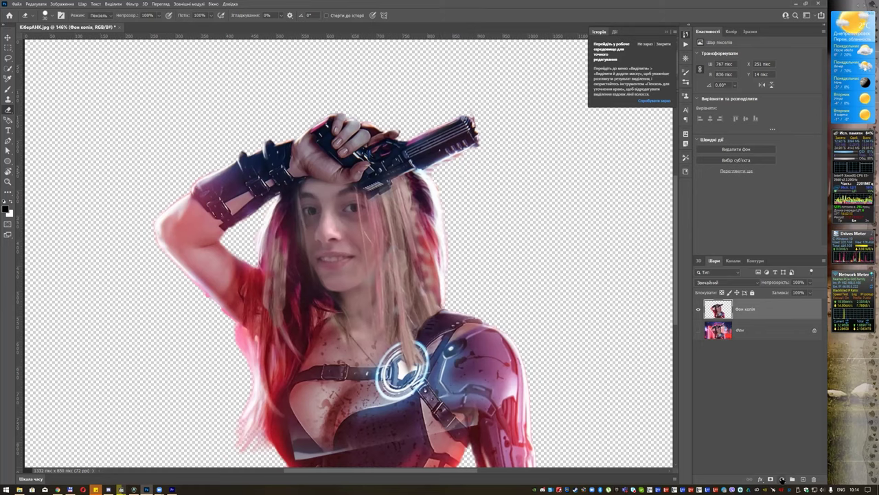
Add a Solid Color fill layer in black (000000) above the cut-out.
{"action": "left_click", "coordinate": [782, 481]}
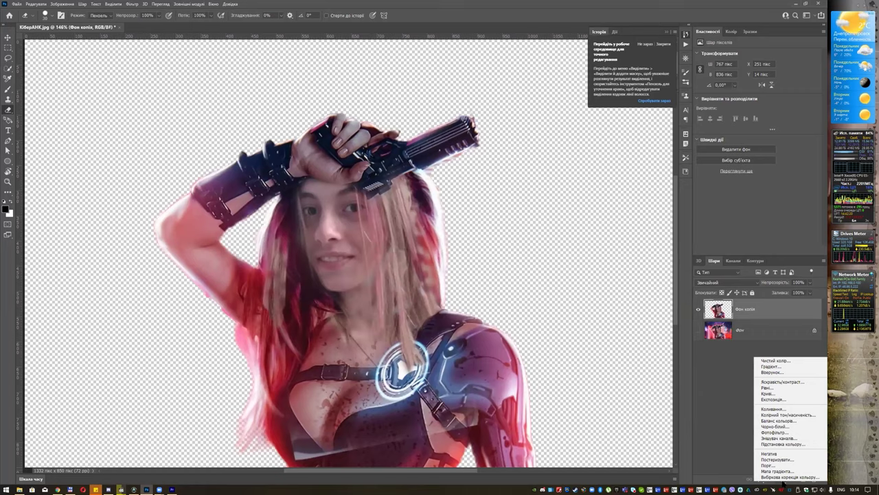
{"action": "left_click", "coordinate": [775, 360]}
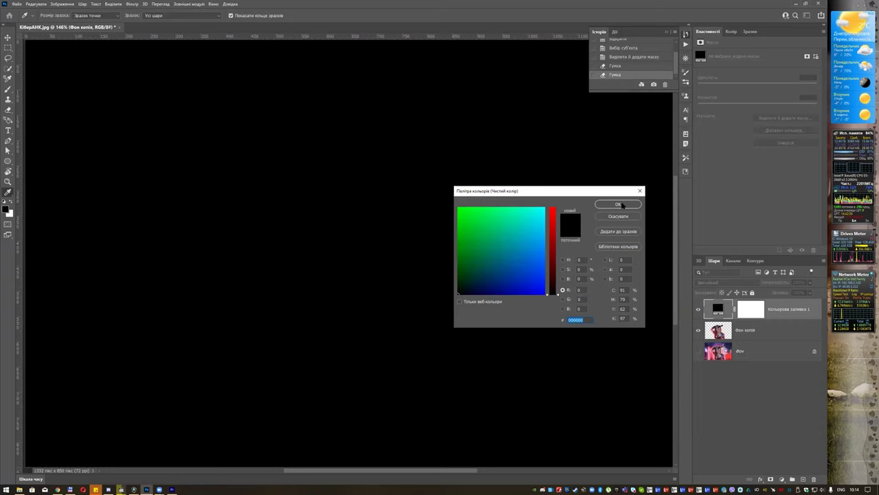
{"action": "left_click", "coordinate": [618, 204]}
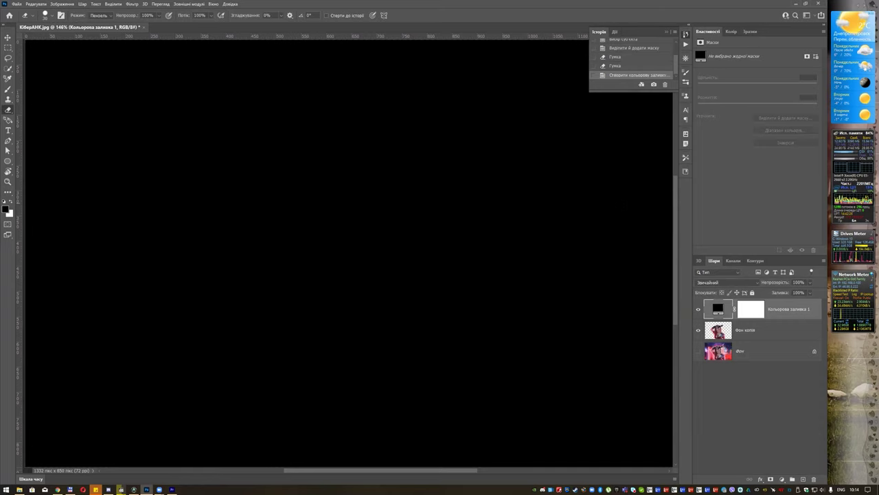
Rename the cut-out layer beneath the black fill as "портрет".
{"action": "left_click", "coordinate": [740, 329]}
{"action": "double_click", "coordinate": [746, 329]}
{"action": "key", "text": "BackSpace"}
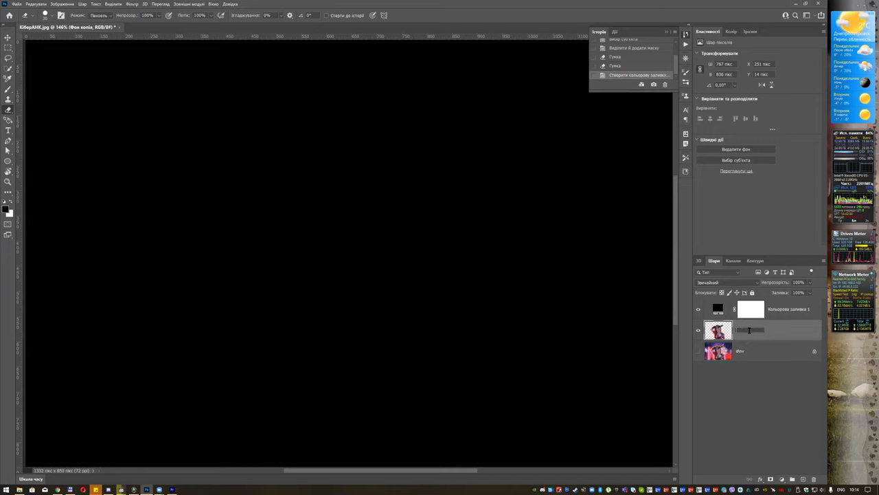
{"action": "type", "text": "портрет"}
{"action": "key", "text": "Return"}
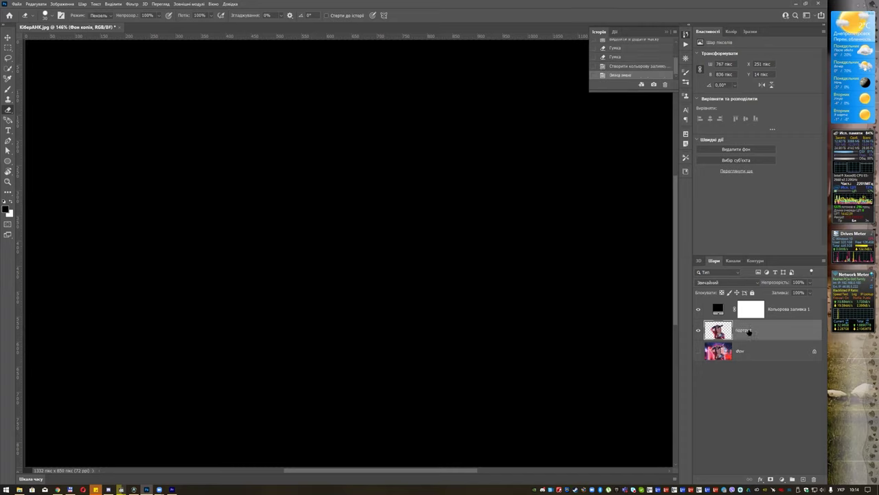
Duplicate the портрет layer under its default name and move the copy above the black fill layer.
{"action": "right_click", "coordinate": [721, 331]}
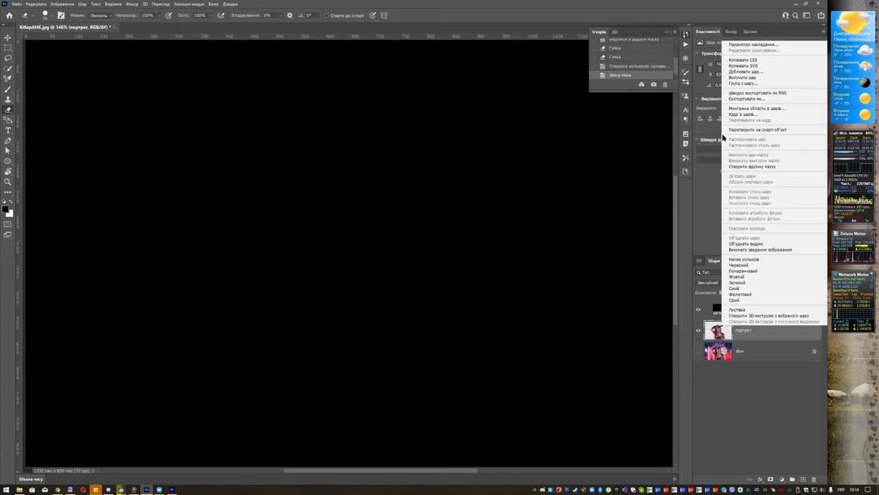
{"action": "left_click", "coordinate": [743, 72]}
{"action": "key", "text": "Return"}
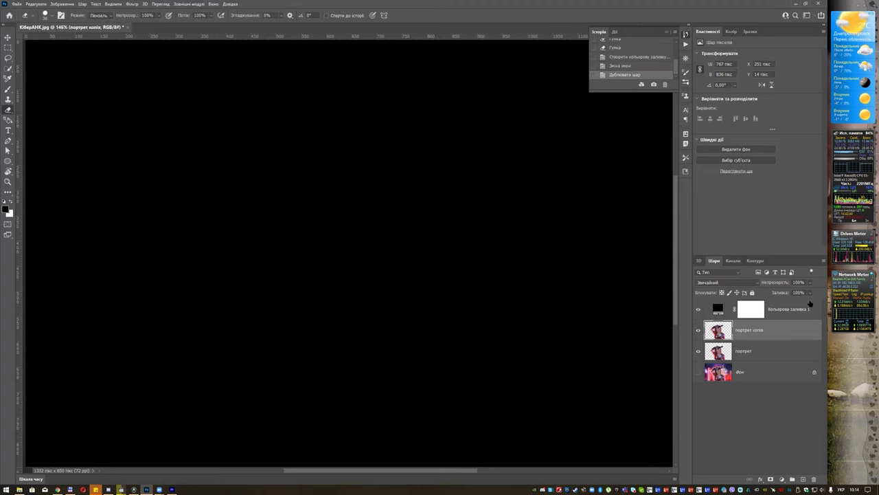
{"action": "left_click_drag", "start_coordinate": [772, 329], "coordinate": [770, 308]}
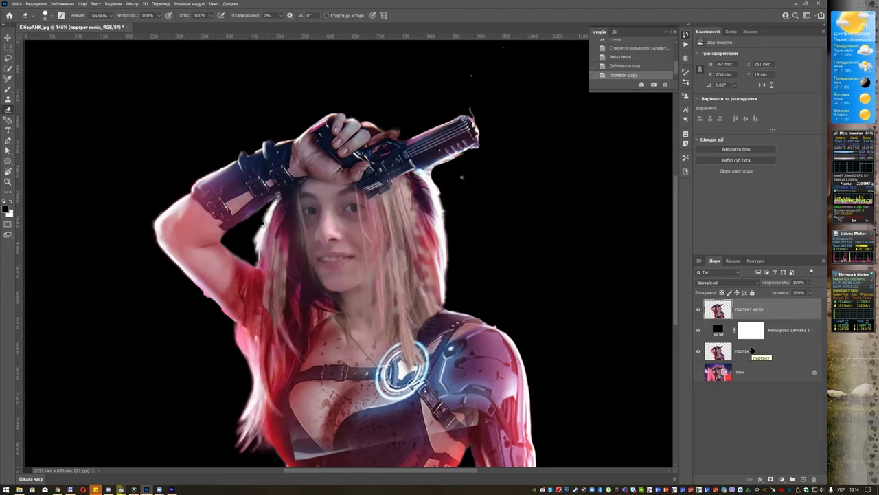
Erase the stray specks above and beside the gun on the портрет copy.
{"action": "left_click", "coordinate": [471, 76]}
{"action": "left_click", "coordinate": [507, 52]}
{"action": "left_click", "coordinate": [530, 78]}
{"action": "scroll", "coordinate": [510, 214], "scroll_direction": "down", "scroll_amount": 1}
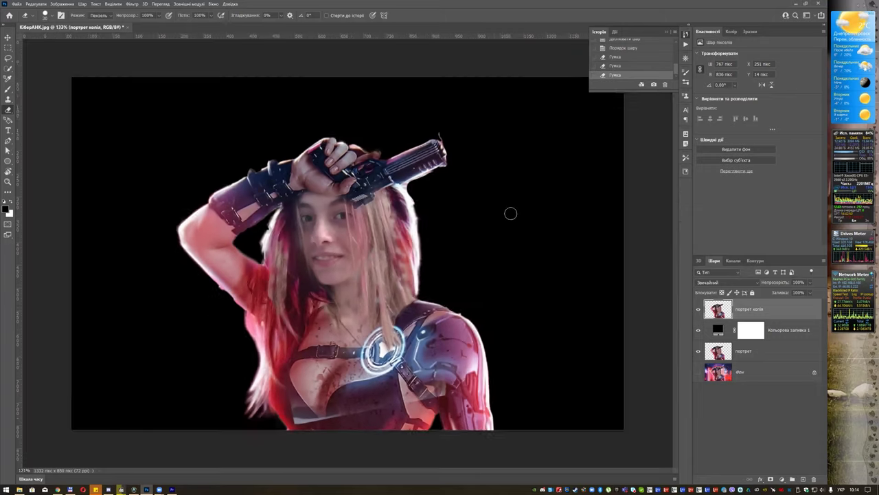
{"action": "scroll", "coordinate": [510, 214], "scroll_direction": "down", "scroll_amount": 1}
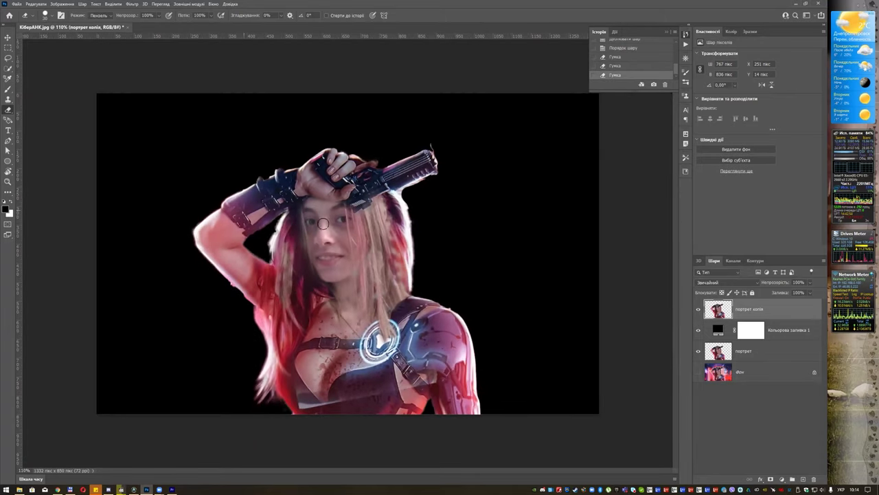
{"action": "scroll", "coordinate": [324, 224], "scroll_direction": "down", "scroll_amount": 1}
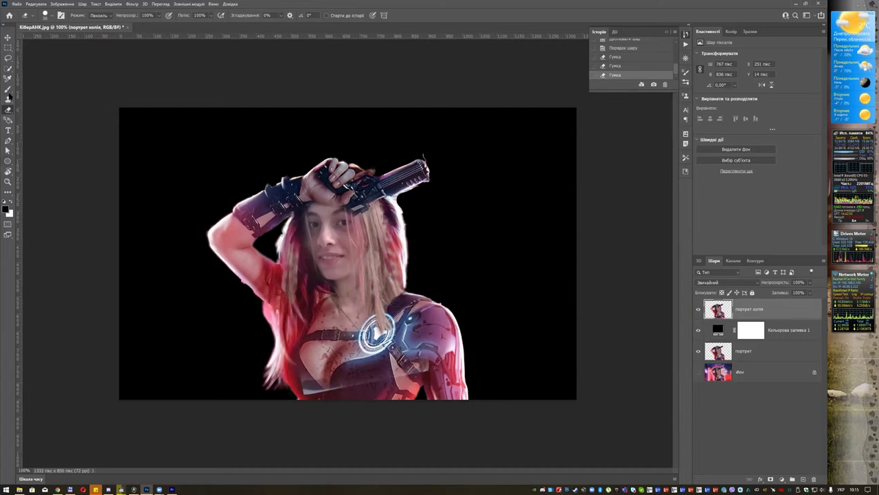
Widen the canvas to 1356 px with the Crop tool by extending its left edge outward.
{"action": "left_click", "coordinate": [8, 193]}
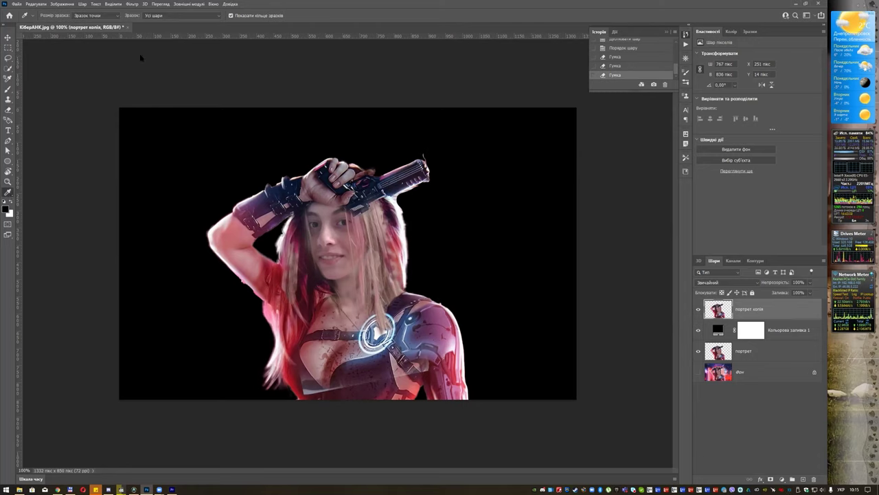
{"action": "key", "text": "m"}
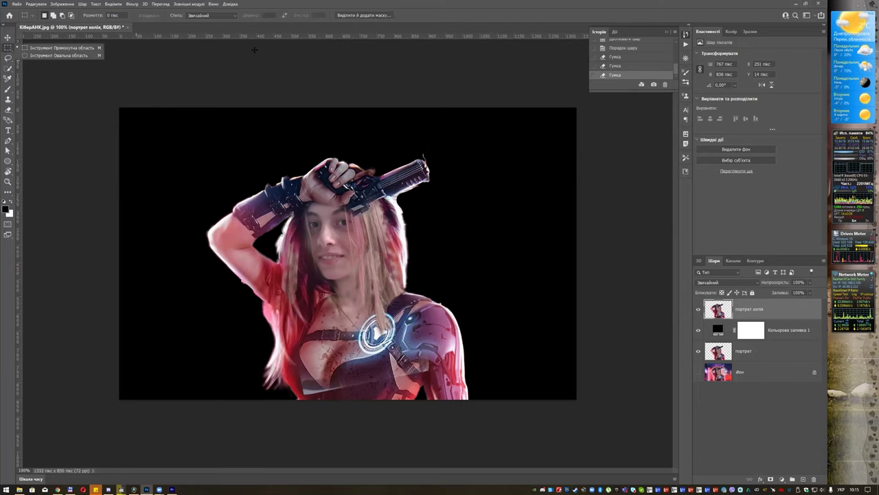
{"action": "left_click", "coordinate": [9, 194]}
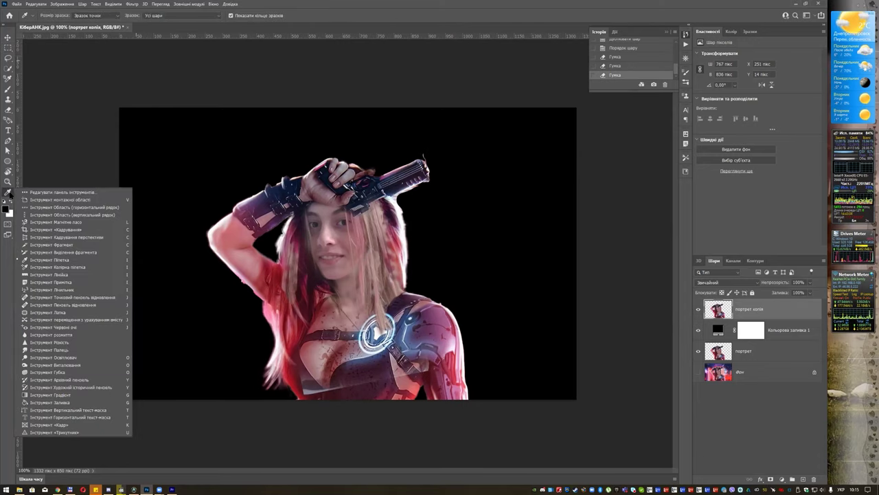
{"action": "left_click", "coordinate": [35, 199]}
{"action": "left_click", "coordinate": [8, 194]}
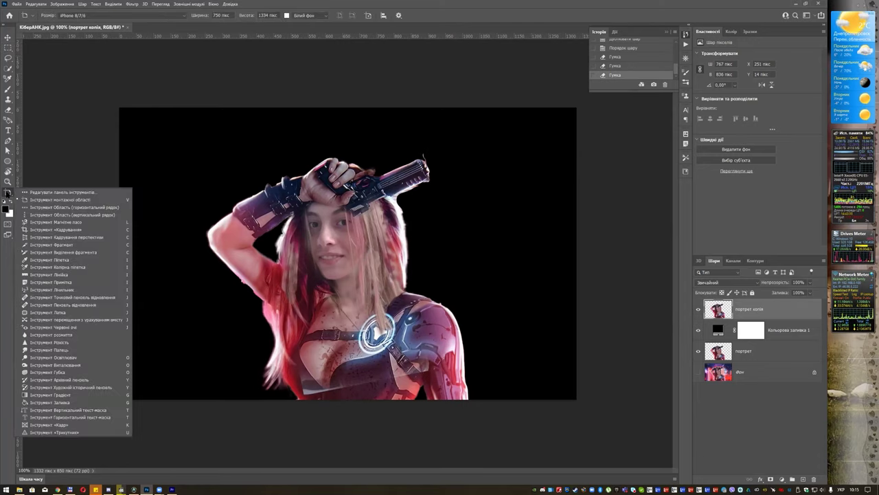
{"action": "left_click", "coordinate": [47, 231]}
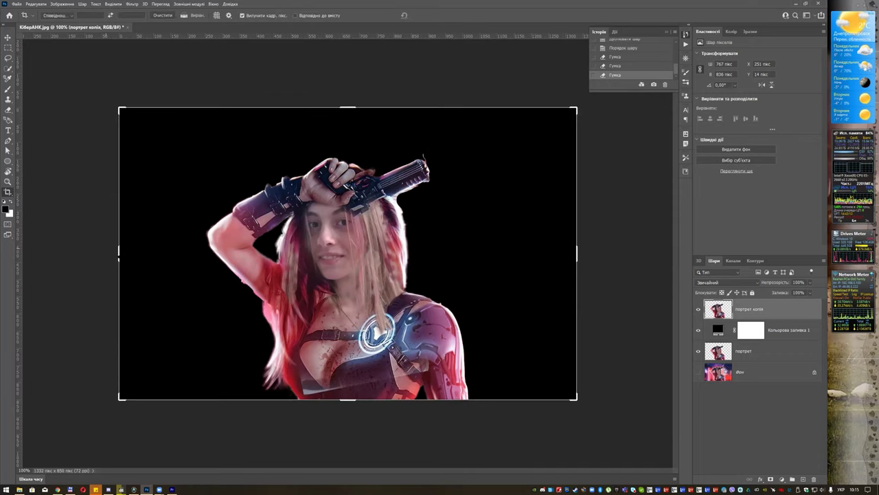
{"action": "left_click_drag", "start_coordinate": [120, 247], "coordinate": [114, 248]}
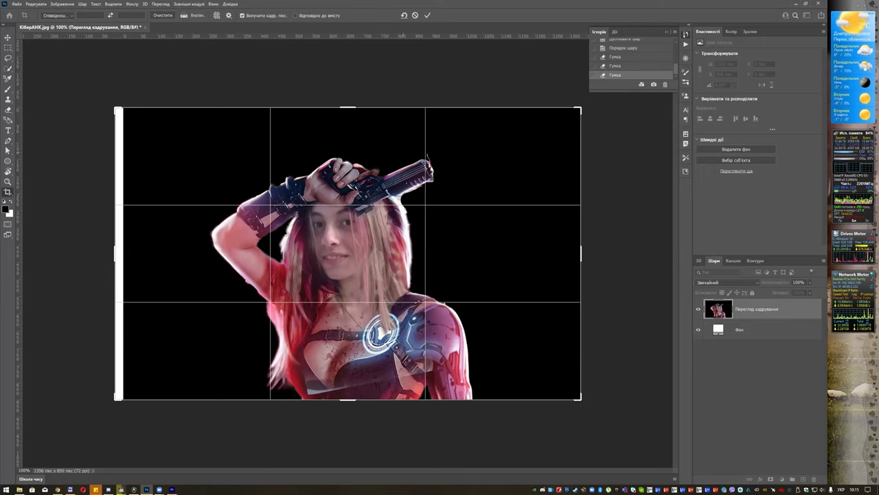
{"action": "key", "text": "Return"}
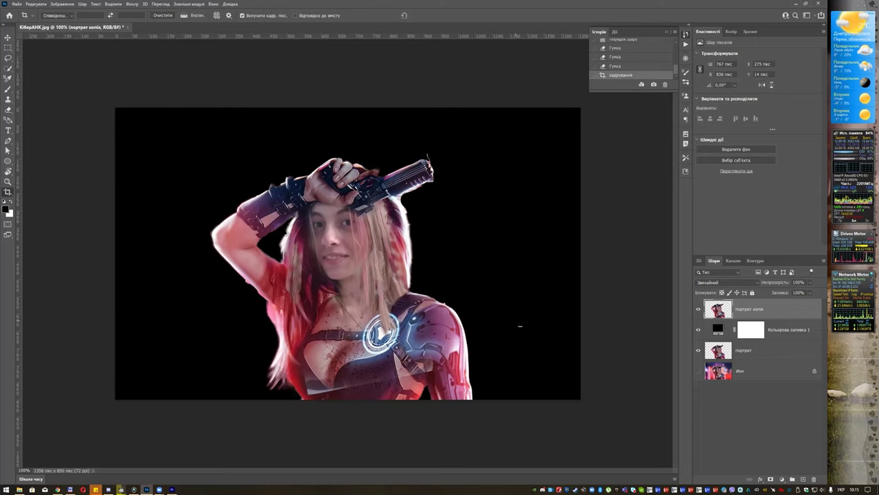
Merge the портрет копія layer with the black color fill layer directly beneath it.
{"action": "left_click", "coordinate": [7, 48]}
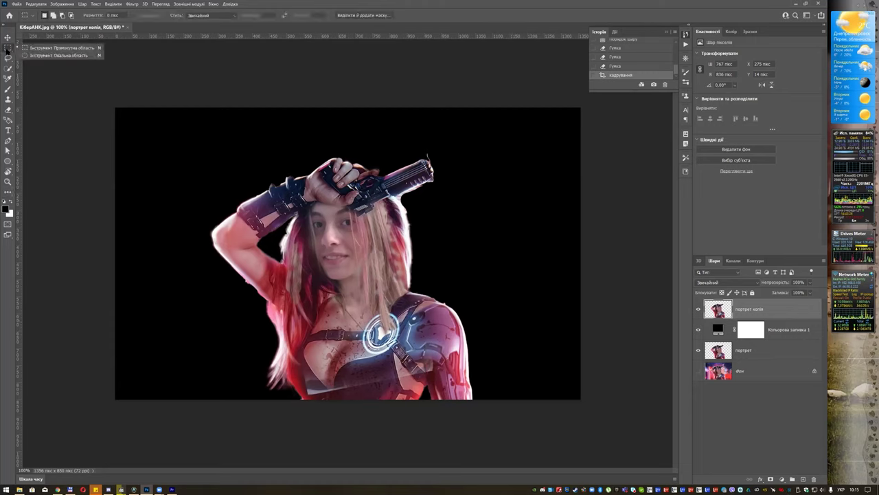
{"action": "left_click", "coordinate": [61, 48]}
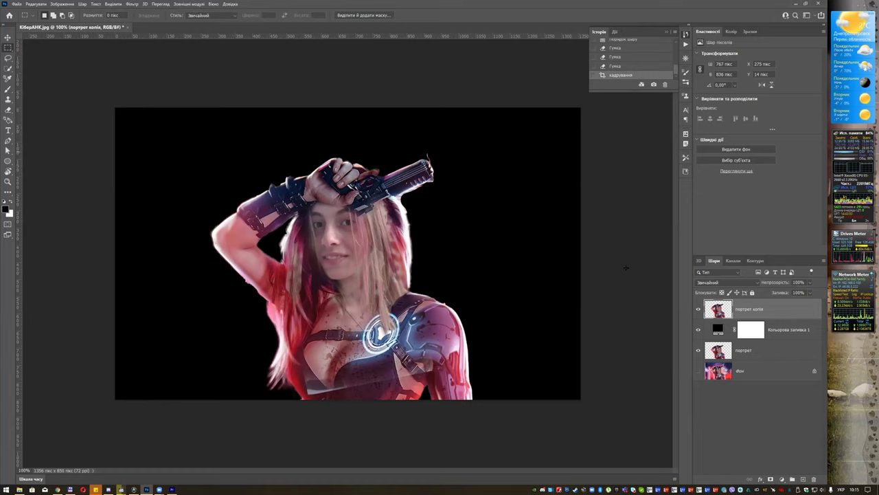
{"action": "left_click", "coordinate": [781, 333], "text": "ctrl"}
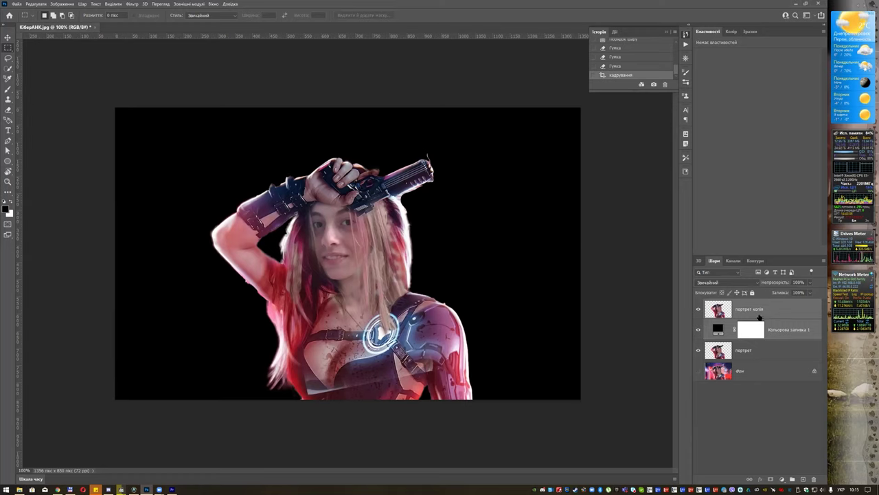
{"action": "left_click", "coordinate": [82, 4]}
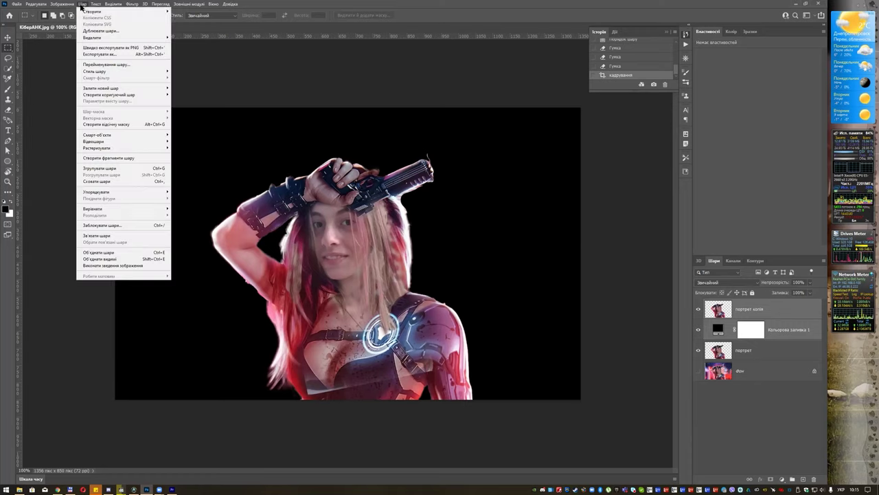
{"action": "left_click", "coordinate": [147, 255]}
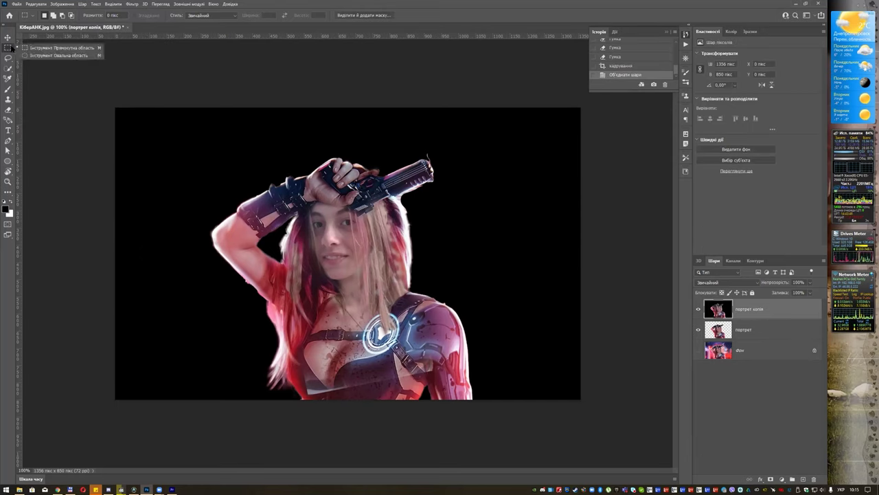
Select a full-height vertical strip about 139 px wide over the raised elbow and cut it onto a new layer.
{"action": "left_click_drag", "start_coordinate": [195, 107], "coordinate": [245, 406]}
{"action": "left_click_drag", "start_coordinate": [245, 408], "coordinate": [242, 404]}
{"action": "left_click_drag", "start_coordinate": [215, 234], "coordinate": [221, 211]}
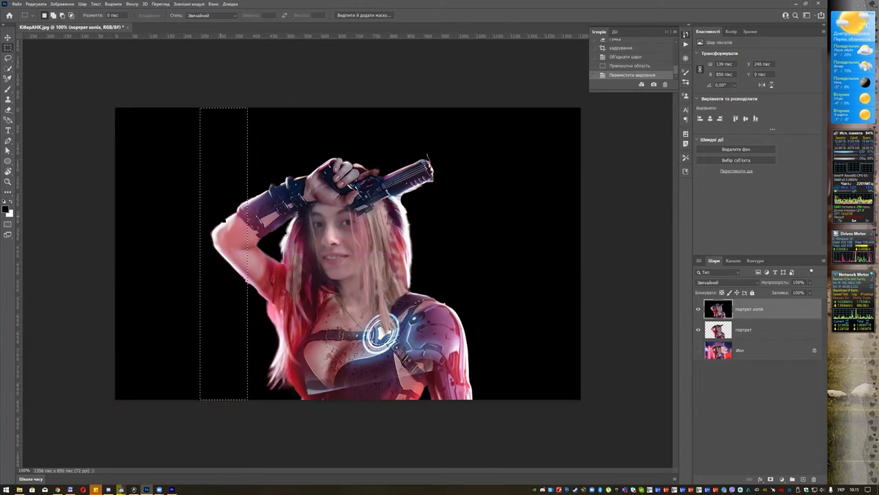
{"action": "right_click", "coordinate": [226, 182]}
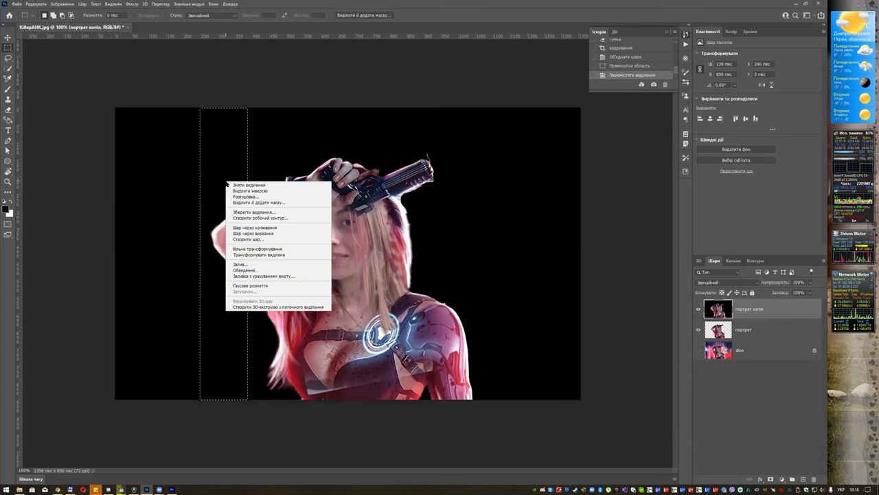
{"action": "left_click", "coordinate": [273, 234]}
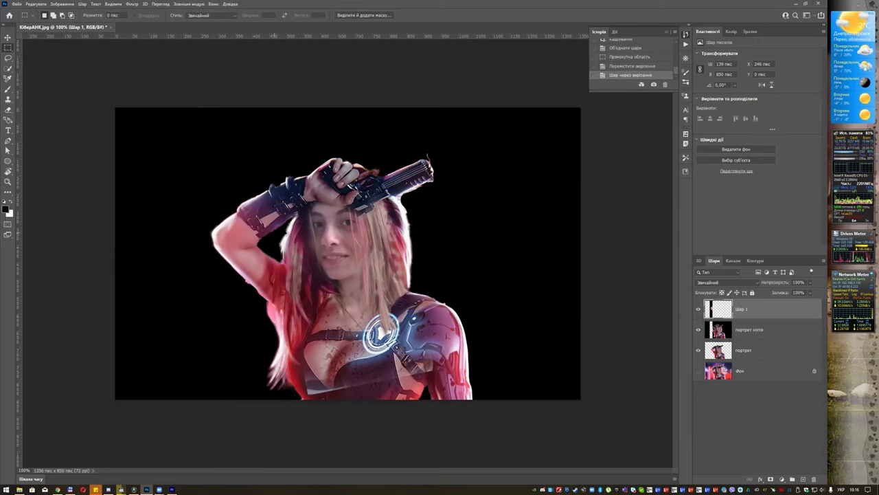
{"action": "key", "text": "v"}
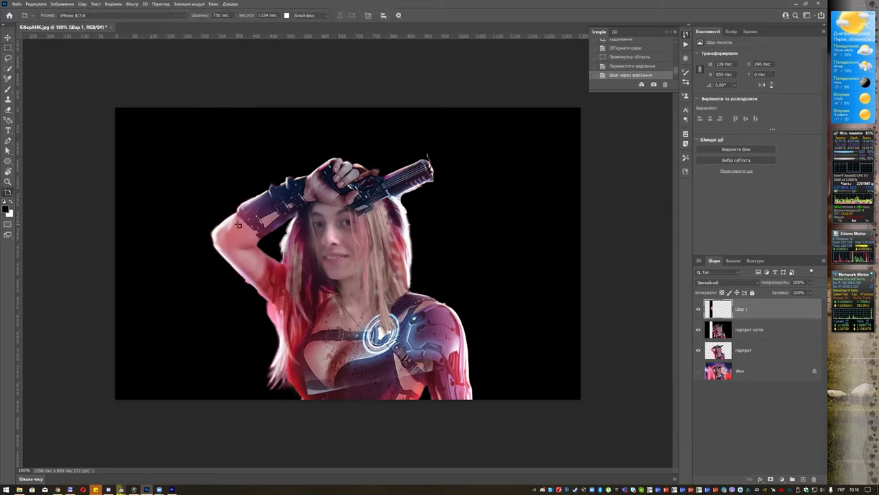
{"action": "key", "text": "shift+v"}
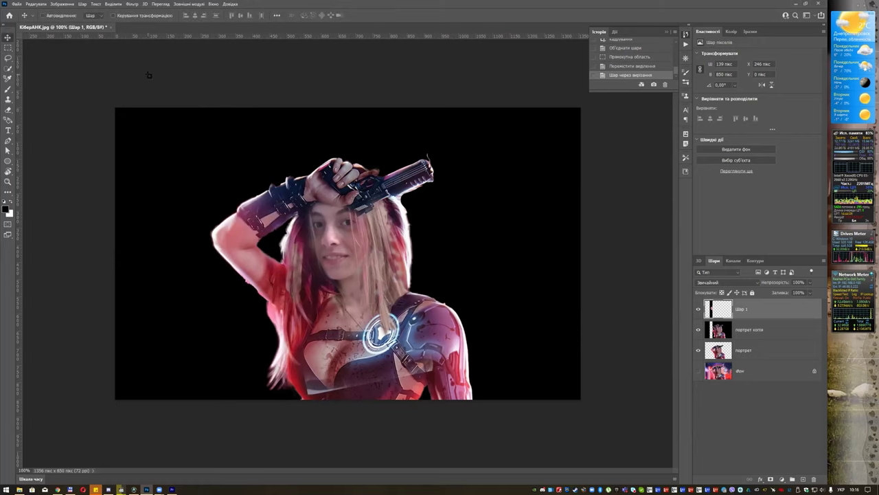
{"action": "left_click_drag", "start_coordinate": [147, 72], "coordinate": [172, 83]}
{"action": "key", "text": "ctrl+z"}
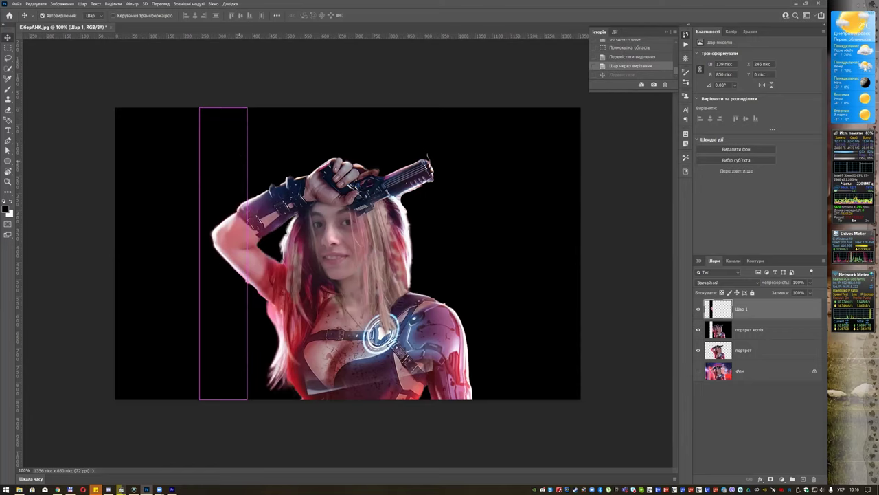
{"action": "left_click_drag", "start_coordinate": [226, 132], "coordinate": [199, 132]}
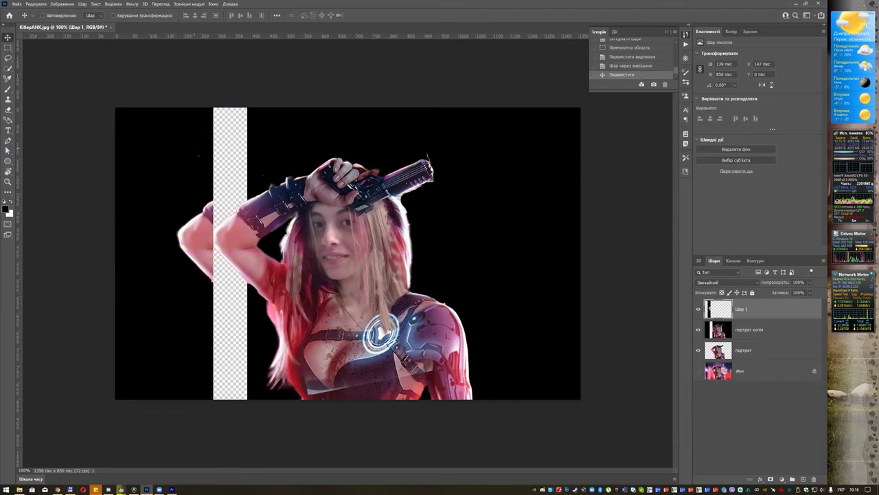
{"action": "key", "text": "ctrl+z"}
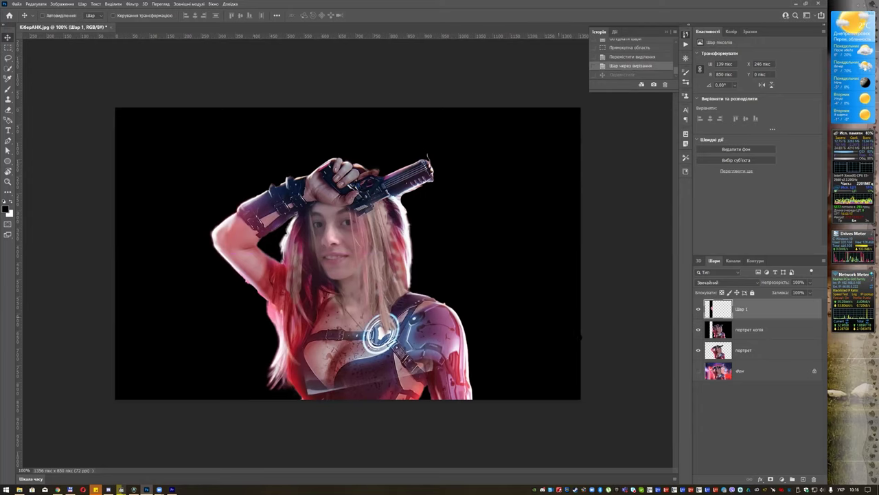
Hide the портрет layer and move the elbow strip horizontally left, opening a gap of about 80 px beside the figure.
{"action": "left_click", "coordinate": [698, 350]}
{"action": "left_click_drag", "start_coordinate": [244, 224], "coordinate": [215, 225]}
Cut a full-height strip about 135 px wide over the forearm from портрет копія onto a new layer and shift it about 50 px left.
{"action": "left_click", "coordinate": [8, 48]}
{"action": "left_click_drag", "start_coordinate": [248, 108], "coordinate": [285, 399]}
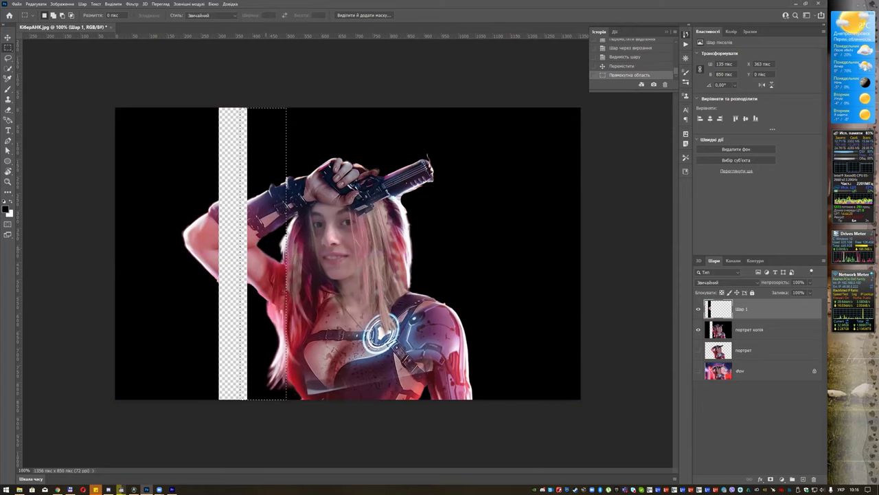
{"action": "key", "text": "alt+bracketleft"}
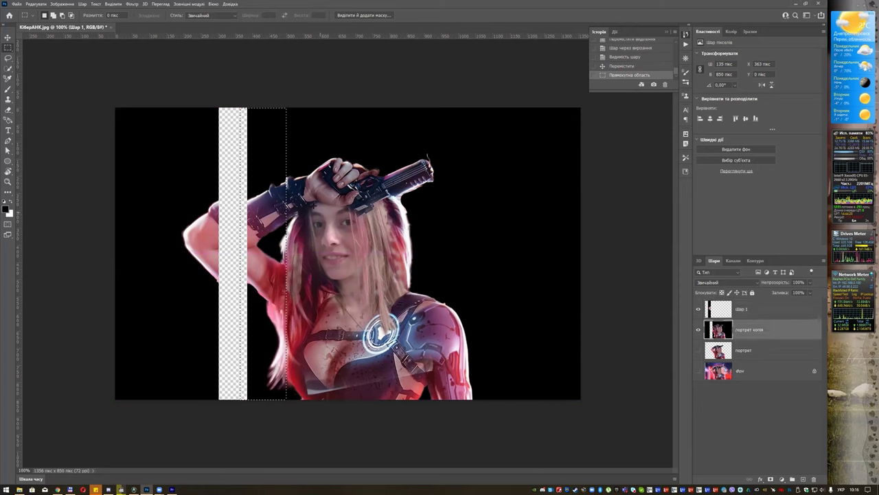
{"action": "right_click", "coordinate": [278, 187]}
{"action": "left_click", "coordinate": [314, 242]}
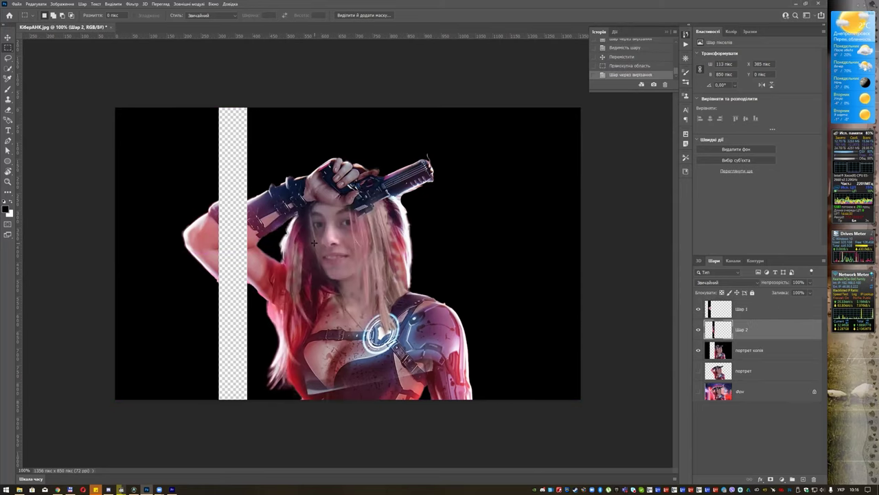
{"action": "key", "text": "v"}
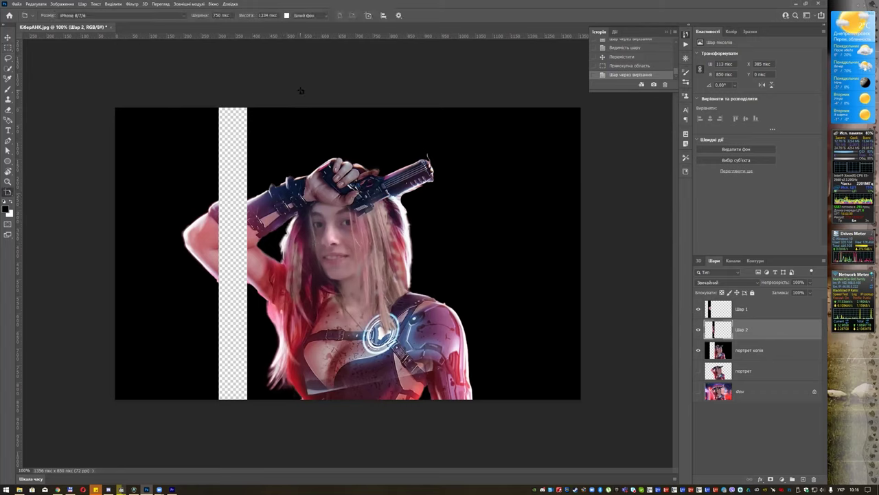
{"action": "key", "text": "shift+v"}
{"action": "left_click_drag", "start_coordinate": [301, 90], "coordinate": [290, 118]}
{"action": "left_click_drag", "start_coordinate": [264, 162], "coordinate": [257, 134]}
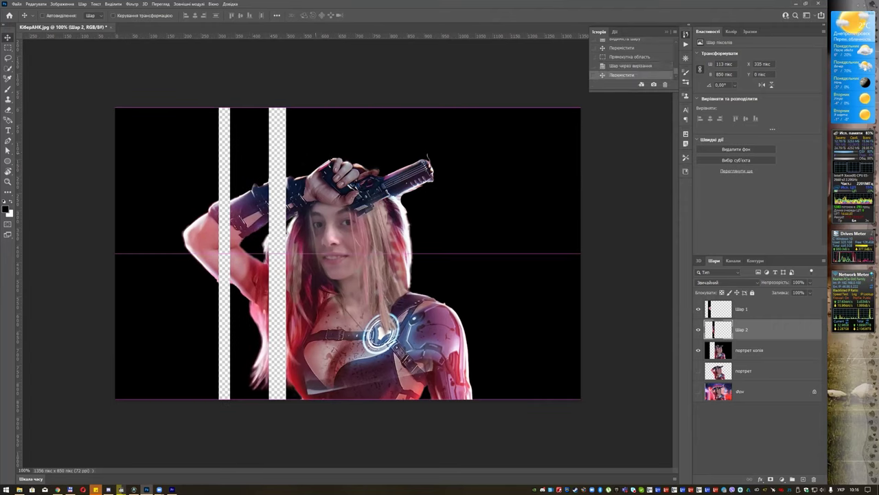
Cut a full-height strip about 130 px wide through the face's left half from портрет копія onto a new layer and shift it slightly left.
{"action": "key", "text": "alt+bracketleft"}
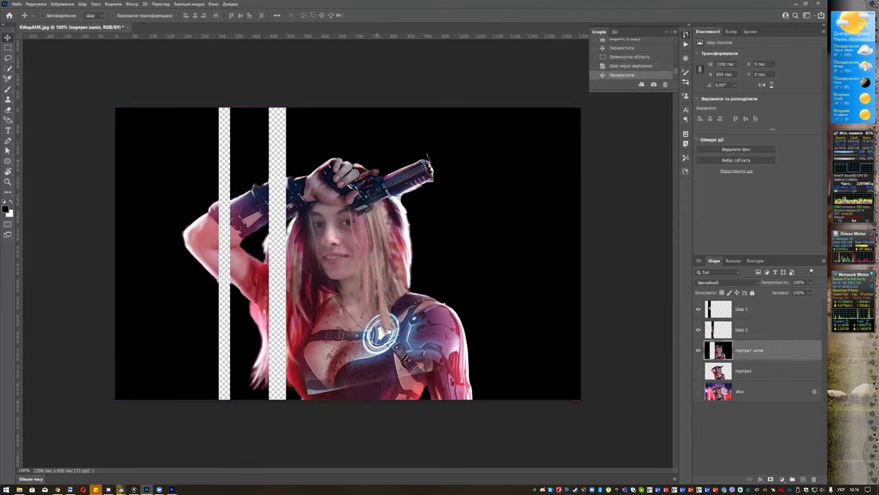
{"action": "left_click", "coordinate": [10, 47]}
{"action": "left_click_drag", "start_coordinate": [286, 107], "coordinate": [329, 409]}
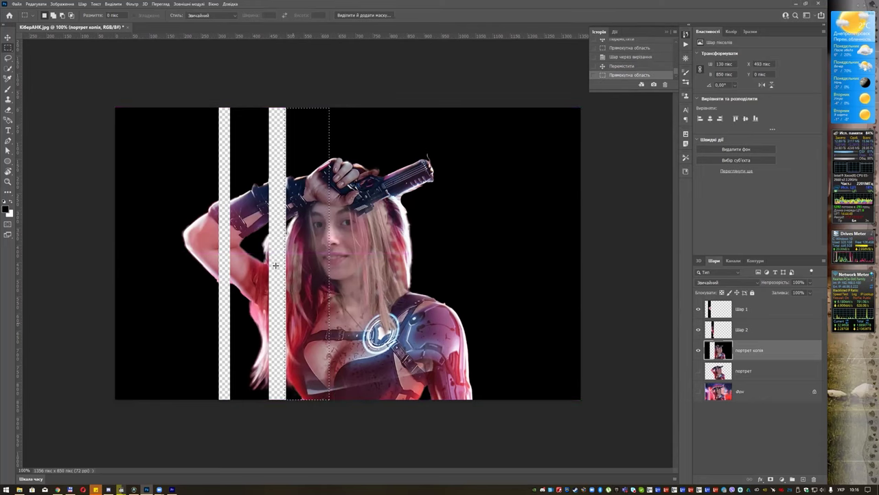
{"action": "right_click", "coordinate": [316, 210]}
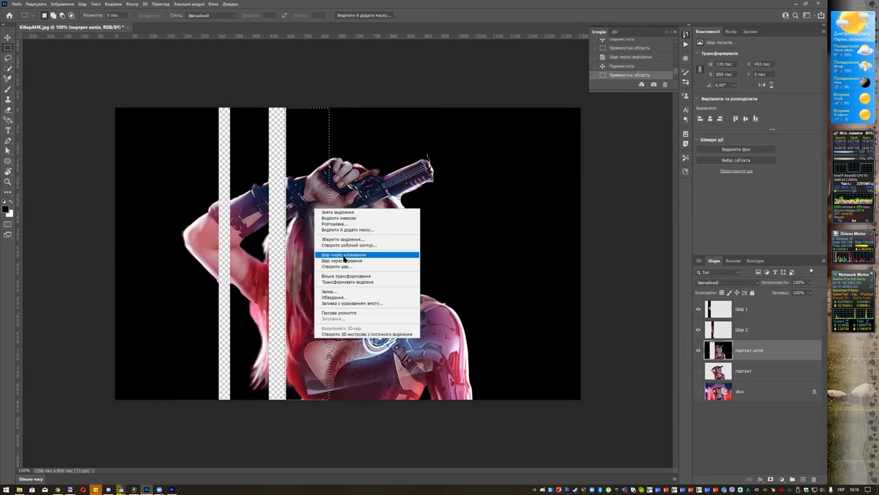
{"action": "left_click", "coordinate": [341, 260]}
{"action": "key", "text": "v"}
{"action": "left_click_drag", "start_coordinate": [312, 180], "coordinate": [306, 181]}
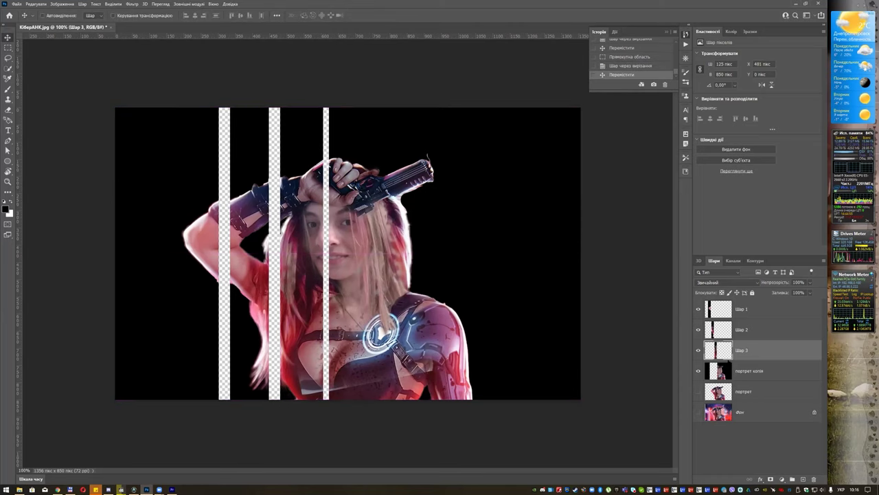
On портрет копія, select a full-height strip about 120 px wide through the face's right half and nudge the selection 5 px left.
{"action": "key", "text": "alt+bracketleft"}
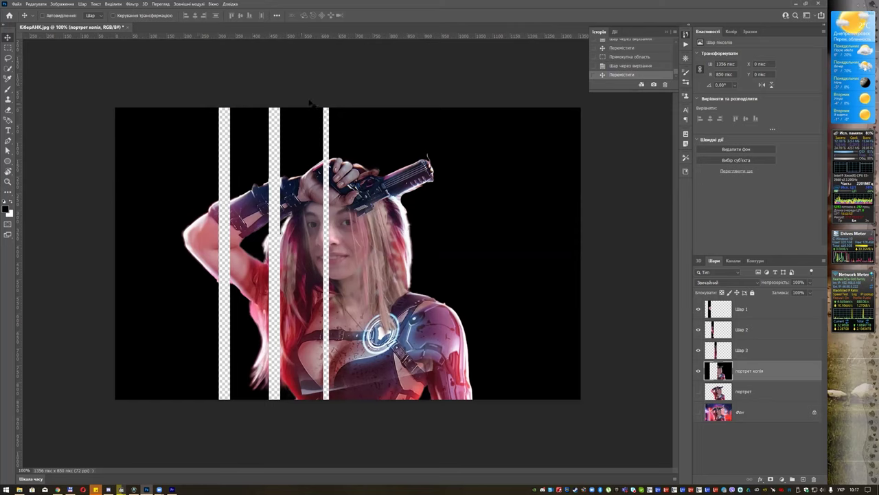
{"action": "key", "text": "m"}
{"action": "left_click_drag", "start_coordinate": [327, 106], "coordinate": [371, 400]}
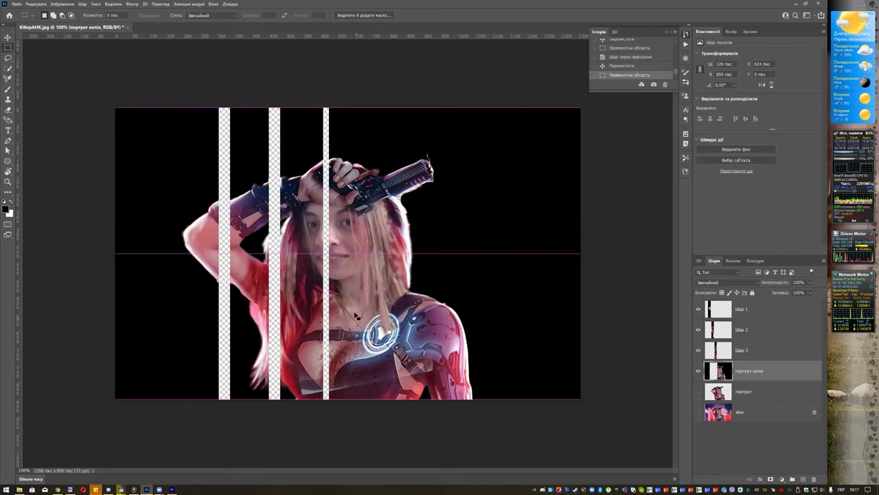
{"action": "key", "text": "Left"}
{"action": "key", "text": "Left"}
{"action": "key", "text": "Left"}
{"action": "key", "text": "Left"}
{"action": "key", "text": "Left"}
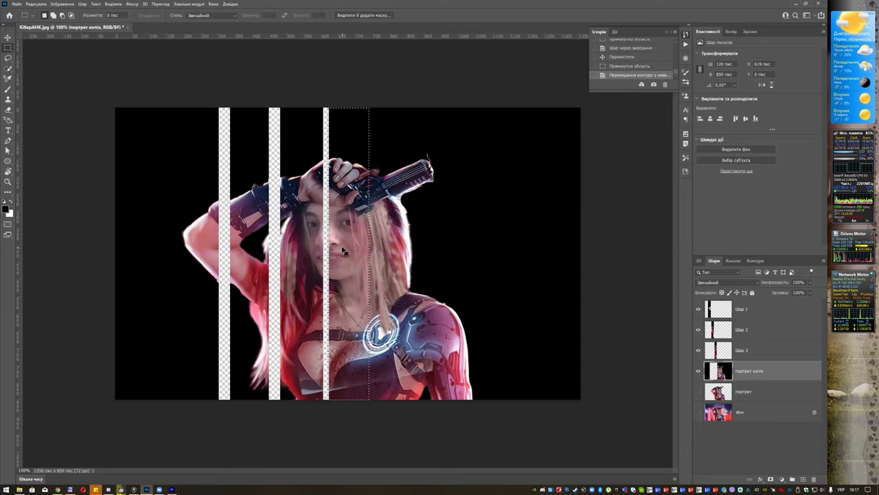
Cut the selected right-face strip onto a new layer and shift it about 3 px left.
{"action": "right_click", "coordinate": [343, 251]}
{"action": "left_click", "coordinate": [375, 300]}
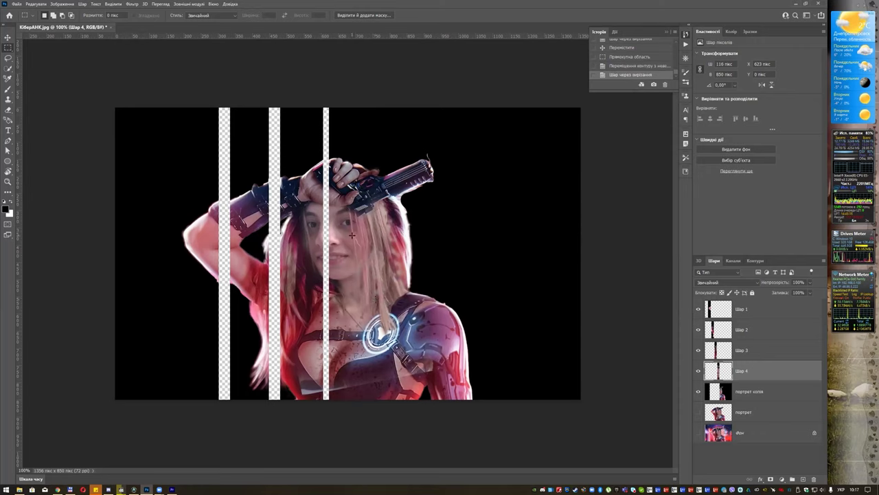
{"action": "key", "text": "v"}
{"action": "left_click_drag", "start_coordinate": [350, 229], "coordinate": [386, 214]}
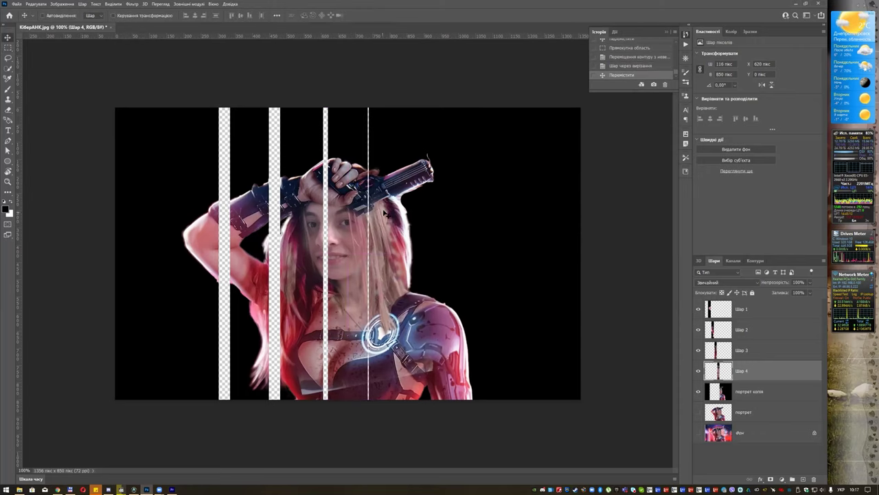
Cut a full-height strip about 125 px wide through the hair right of the face from портрет копія onto a new layer.
{"action": "left_click", "coordinate": [737, 392]}
{"action": "left_click", "coordinate": [10, 48]}
{"action": "left_click_drag", "start_coordinate": [368, 108], "coordinate": [411, 408]}
{"action": "key", "text": "Left"}
{"action": "right_click", "coordinate": [376, 217]}
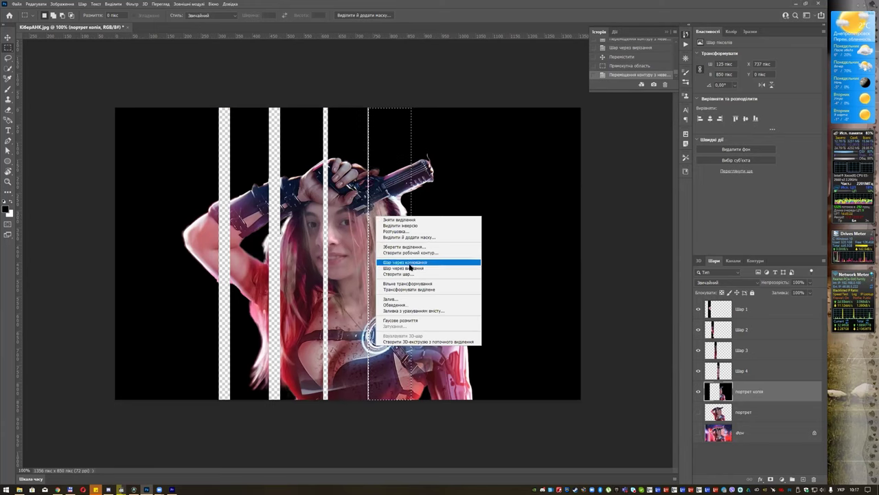
{"action": "left_click", "coordinate": [410, 268]}
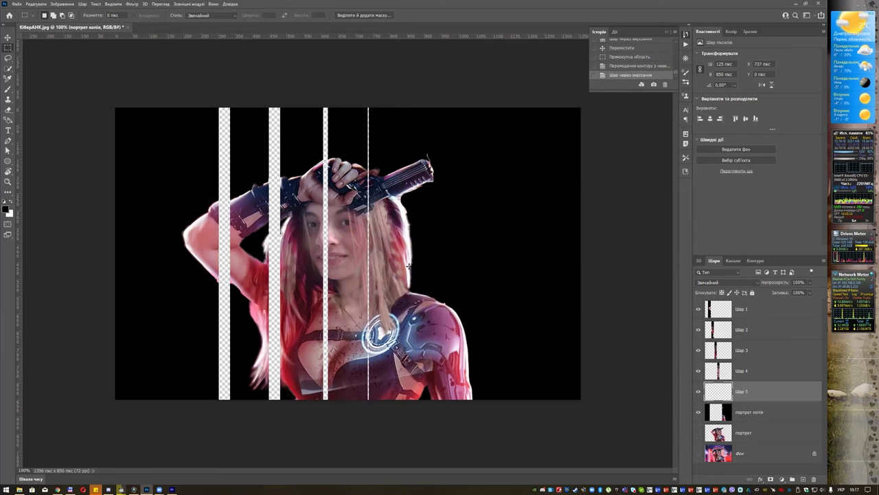
Move the remaining портрет копія layer about 13 px right, away from the hair strip.
{"action": "left_click", "coordinate": [765, 411]}
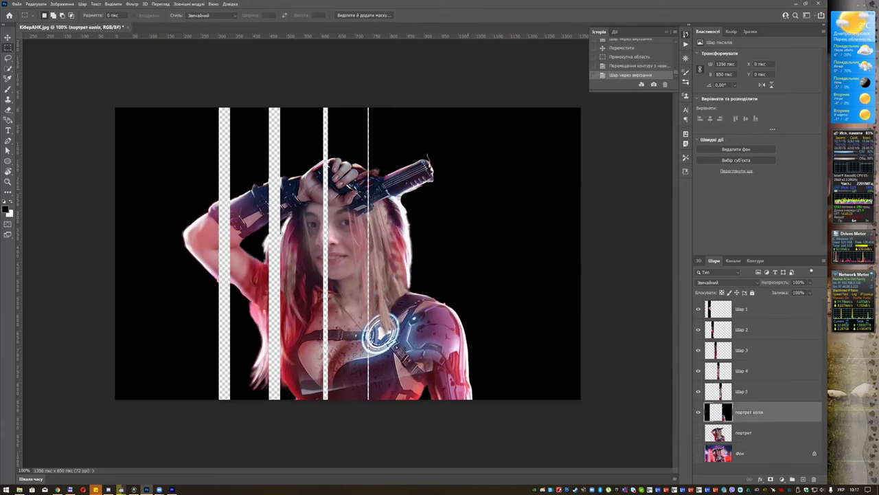
{"action": "key", "text": "v"}
{"action": "left_click_drag", "start_coordinate": [462, 165], "coordinate": [467, 165]}
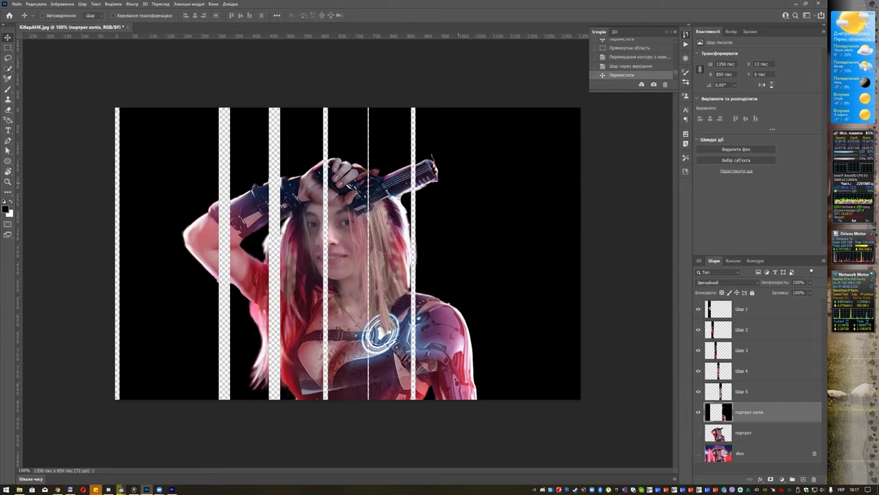
Select a full-height strip about 188 px wide over the gun's end and right arm, and cut it onto a new layer.
{"action": "key", "text": "m"}
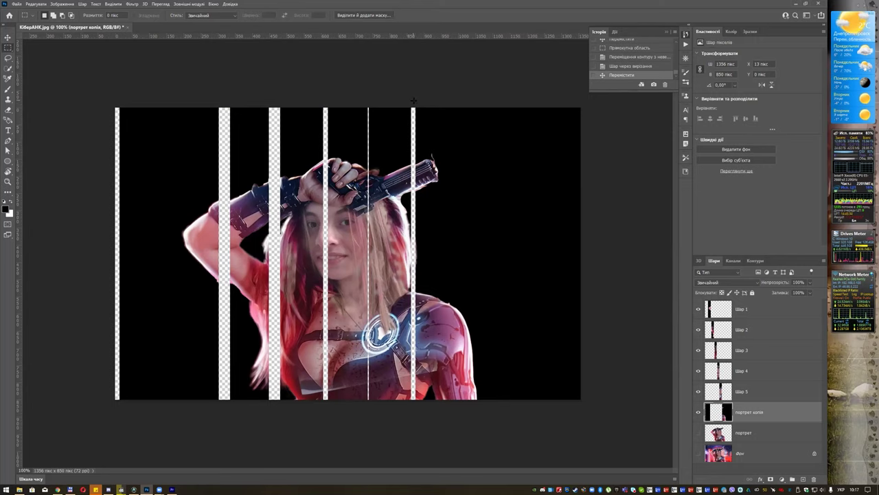
{"action": "left_click_drag", "start_coordinate": [413, 101], "coordinate": [476, 415]}
{"action": "right_click", "coordinate": [442, 217]}
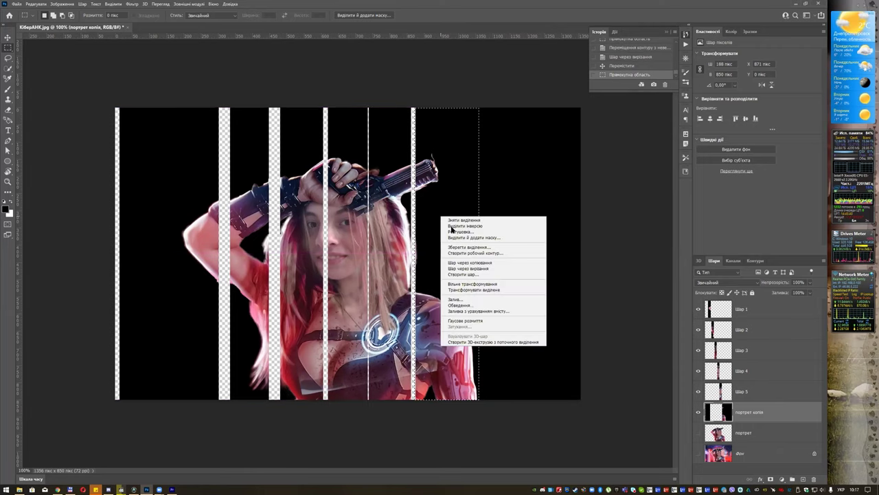
{"action": "left_click", "coordinate": [485, 269]}
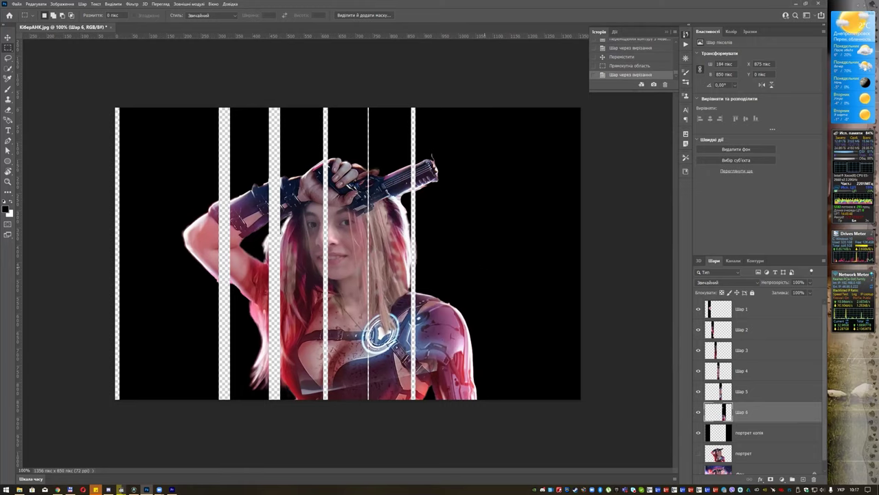
Hide and show the портрет копія layer to check which parts of the image remain on it.
{"action": "left_click", "coordinate": [740, 431]}
{"action": "left_click", "coordinate": [700, 433]}
{"action": "left_click", "coordinate": [699, 432]}
{"action": "left_click", "coordinate": [700, 433]}
{"action": "left_click", "coordinate": [700, 433]}
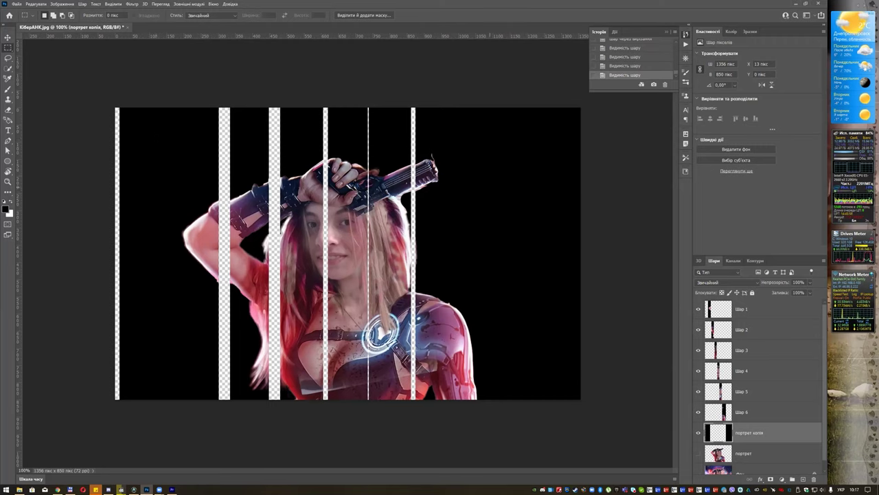
Move the портрет копія layer about 13 px back left and fill it with the black foreground colour.
{"action": "key", "text": "v"}
{"action": "left_click_drag", "start_coordinate": [518, 165], "coordinate": [509, 165]}
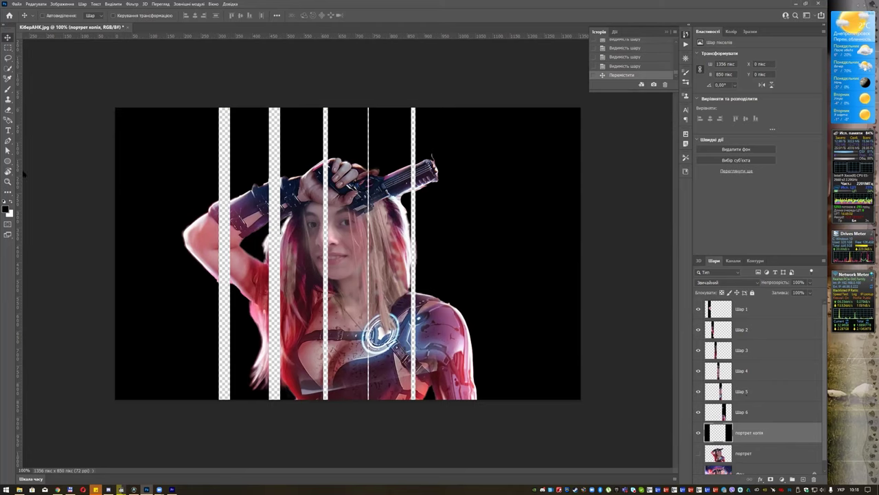
{"action": "left_click", "coordinate": [35, 3]}
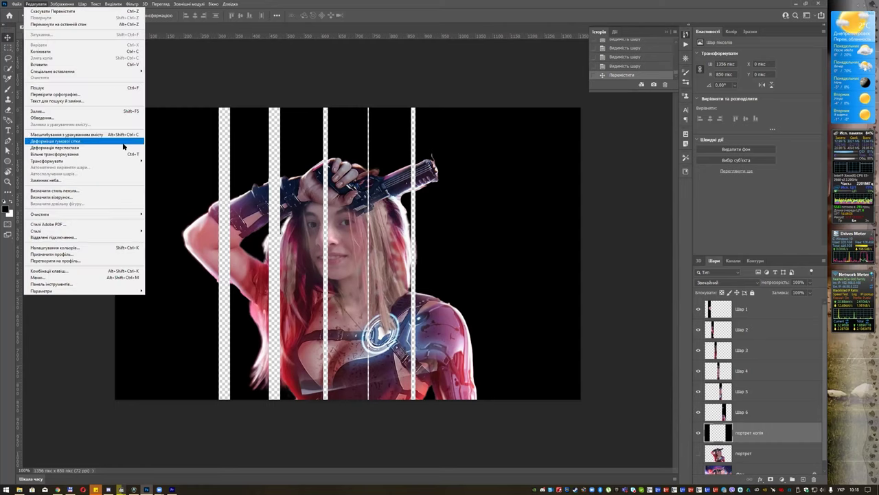
{"action": "left_click", "coordinate": [110, 111]}
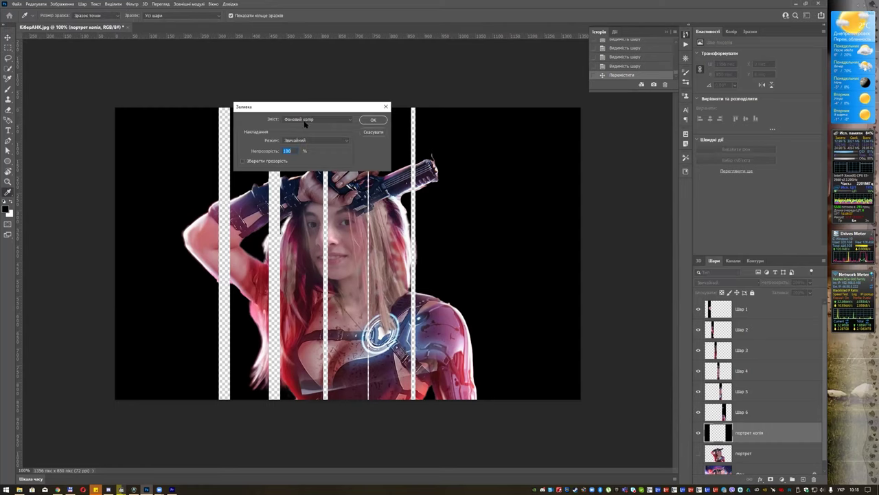
{"action": "left_click", "coordinate": [303, 121]}
{"action": "left_click", "coordinate": [316, 127]}
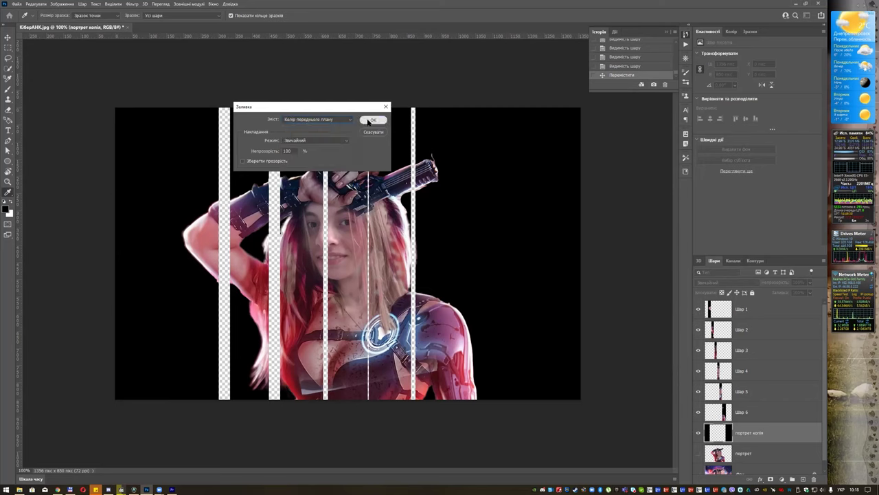
{"action": "left_click", "coordinate": [373, 120]}
Rename the black-filled портрет копія layer as фон.
{"action": "double_click", "coordinate": [755, 432]}
{"action": "type", "text": "фон"}
{"action": "key", "text": "Return"}
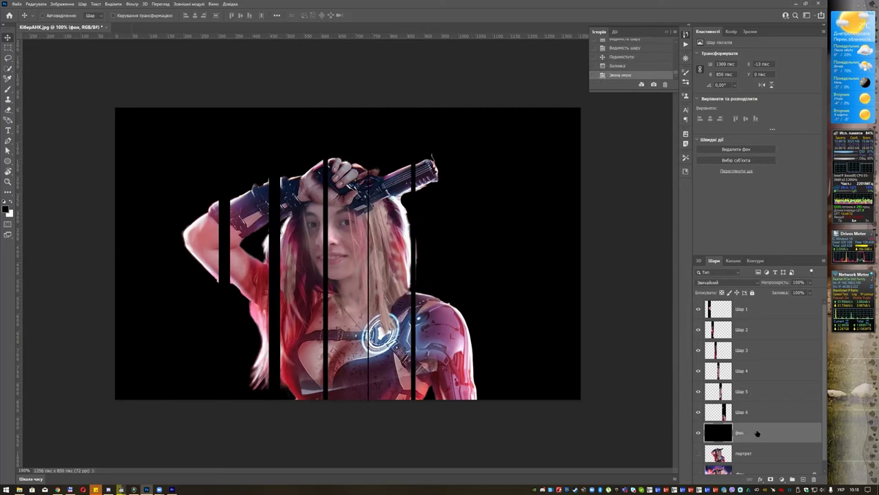
Move the Шар 6, Шар 5 and Шар 4 strips to the right, spacing them about 85 px apart.
{"action": "left_click", "coordinate": [748, 411]}
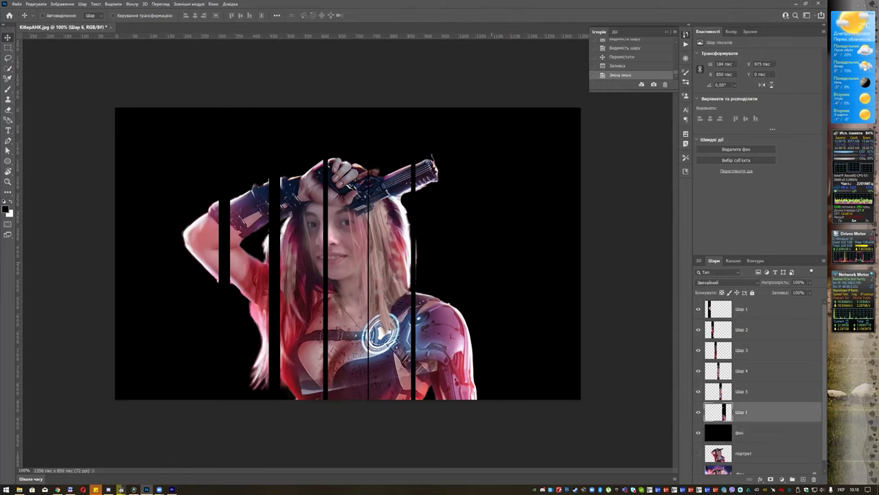
{"action": "left_click_drag", "start_coordinate": [442, 320], "coordinate": [516, 321]}
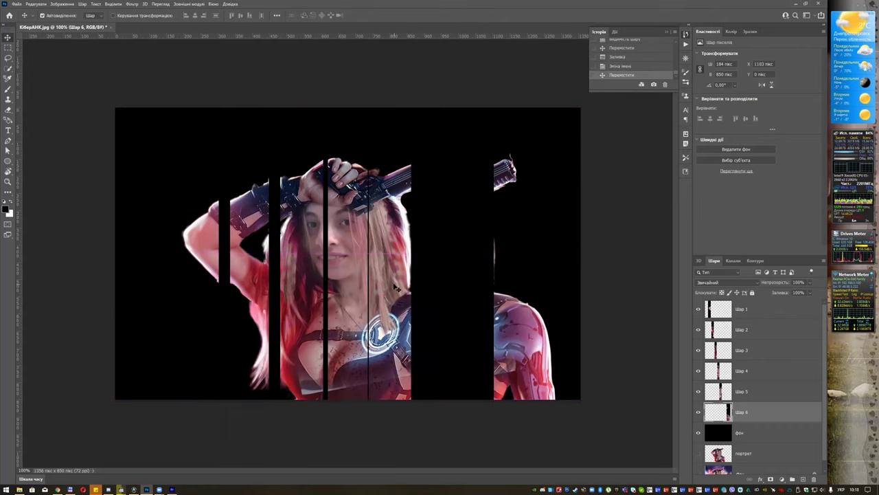
{"action": "left_click", "coordinate": [396, 289], "text": "ctrl"}
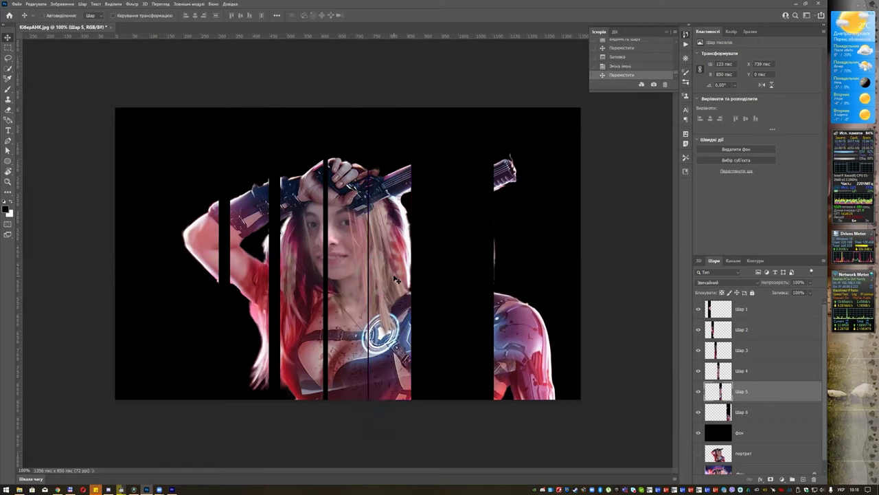
{"action": "left_click_drag", "start_coordinate": [395, 278], "coordinate": [444, 273]}
{"action": "left_click", "coordinate": [358, 254], "text": "ctrl"}
{"action": "left_click_drag", "start_coordinate": [354, 251], "coordinate": [380, 252]}
Keep the Шар 3 strip in place and move Шар 2 and Шар 1 left with gaps of about 85 px.
{"action": "left_click", "coordinate": [309, 239], "text": "ctrl"}
{"action": "left_click_drag", "start_coordinate": [311, 239], "coordinate": [309, 239]}
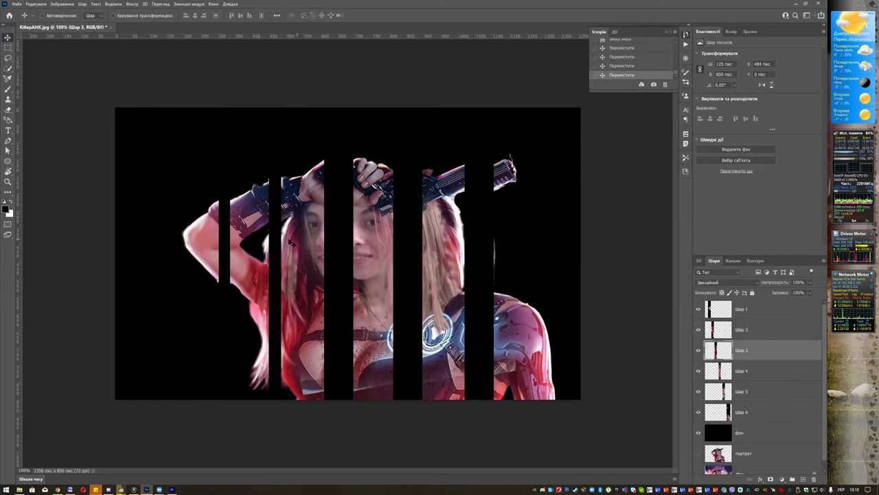
{"action": "left_click", "coordinate": [247, 223], "text": "ctrl"}
{"action": "left_click_drag", "start_coordinate": [248, 220], "coordinate": [167, 232]}
{"action": "left_click", "coordinate": [204, 233], "text": "ctrl"}
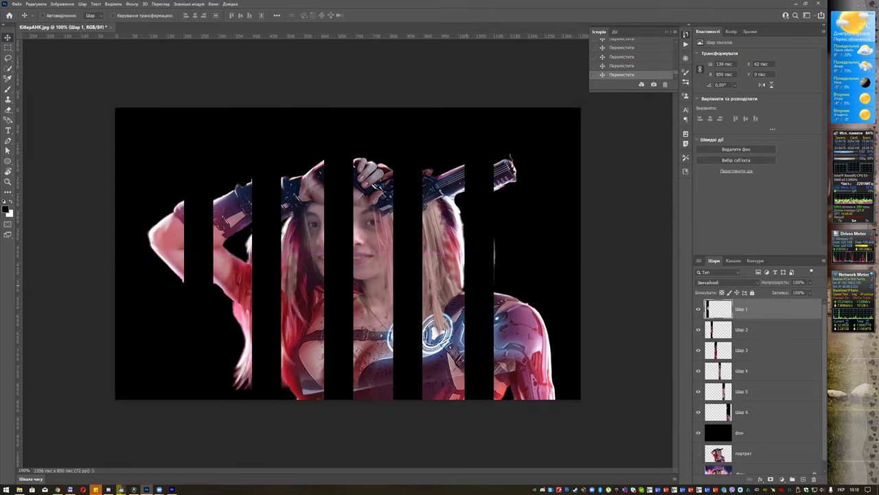
Group the six strip layers Шар 1 to Шар 6 and name the group Верхня частина.
{"action": "left_click", "coordinate": [761, 412], "text": "shift"}
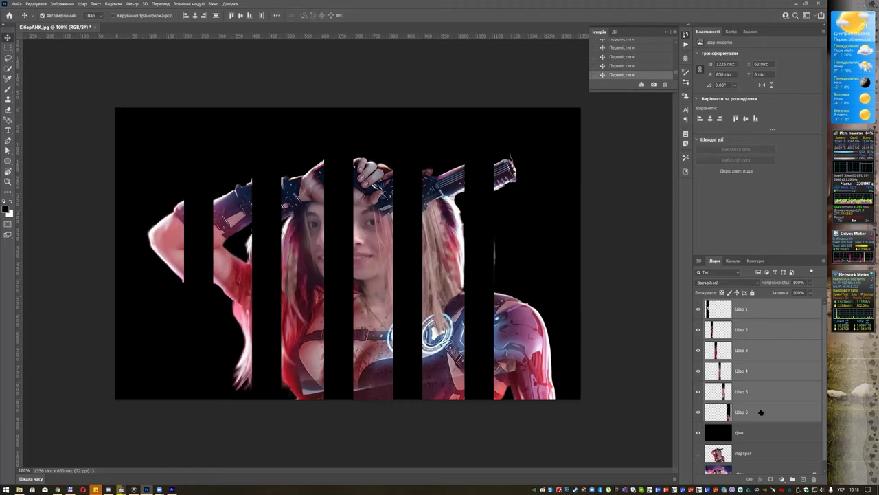
{"action": "key", "text": "ctrl+g"}
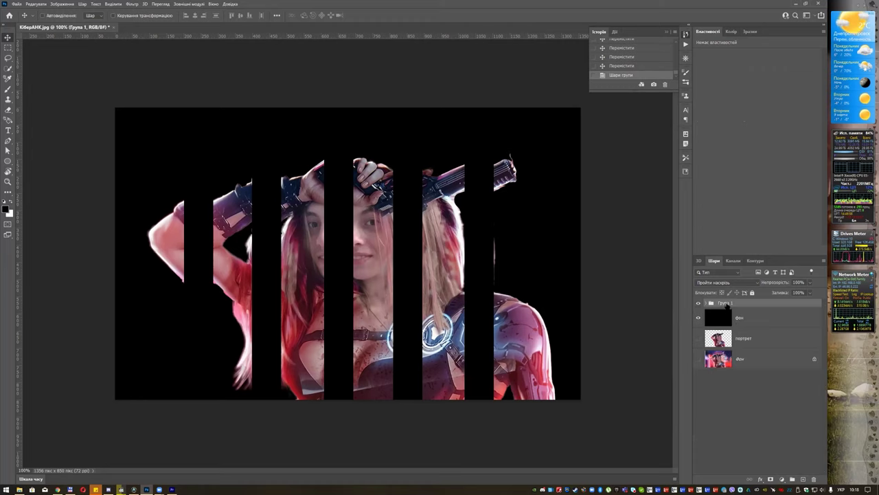
{"action": "type", "text": "архня частина"}
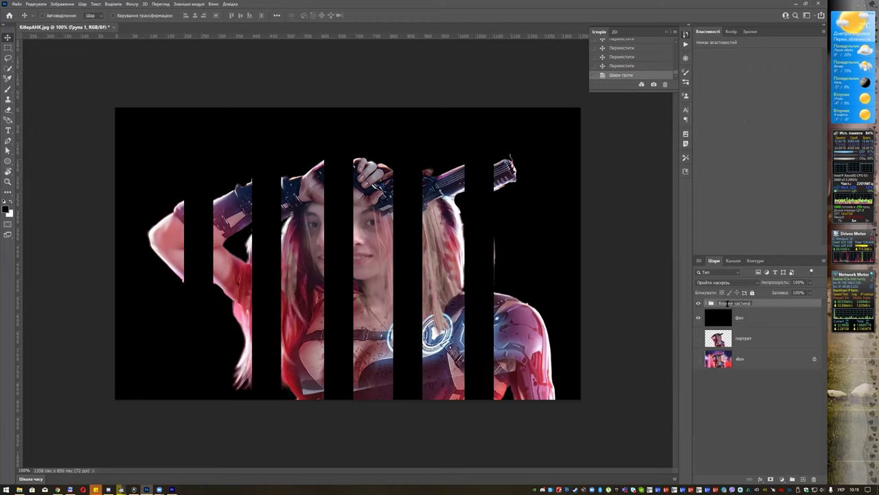
{"action": "key", "text": "Return"}
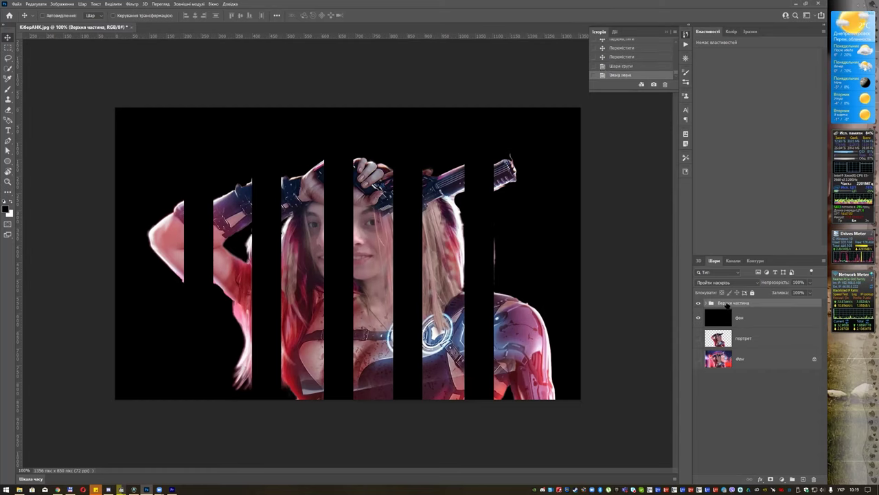
Duplicate the Верхня частина group as Нижня частина і розмиття and convert the duplicate to a smart object.
{"action": "right_click", "coordinate": [728, 303]}
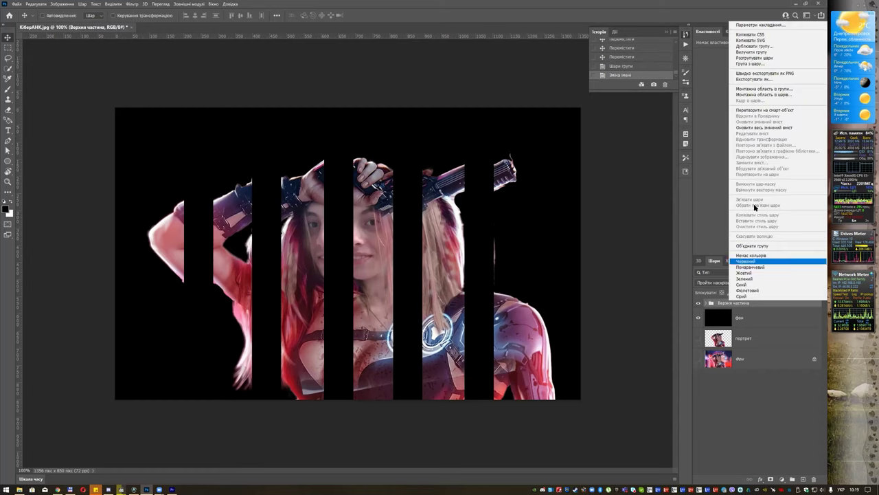
{"action": "left_click", "coordinate": [756, 46]}
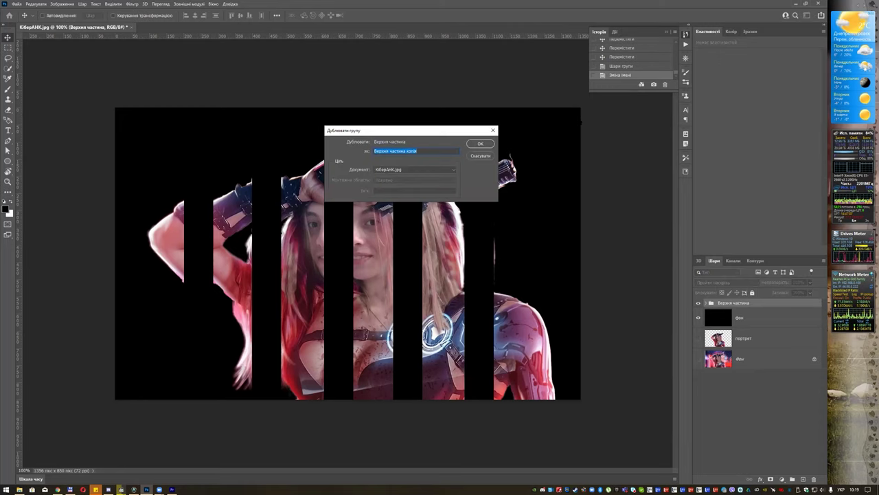
{"action": "type", "text": "Нижня"}
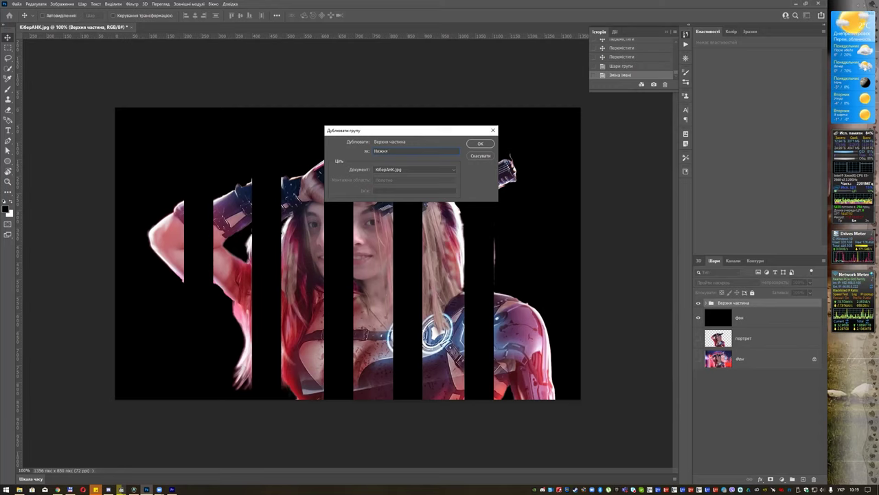
{"action": "type", "text": "тина (розмиття"}
{"action": "key", "text": "Return"}
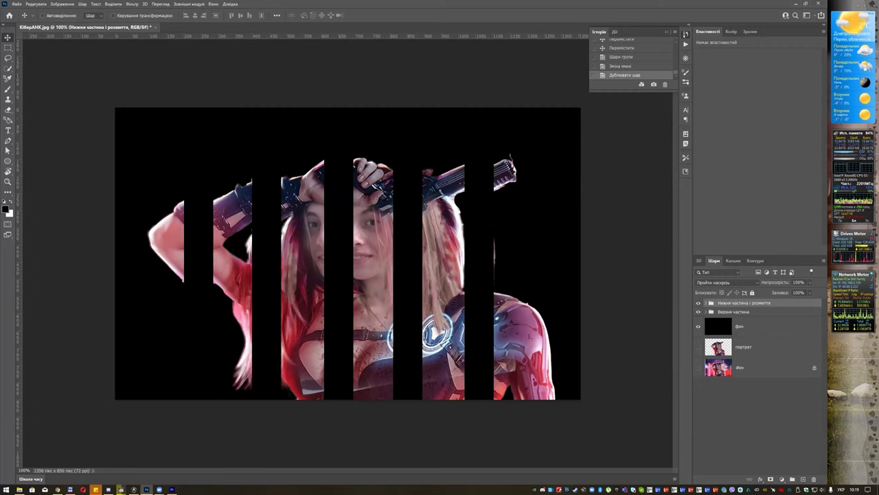
{"action": "right_click", "coordinate": [791, 306]}
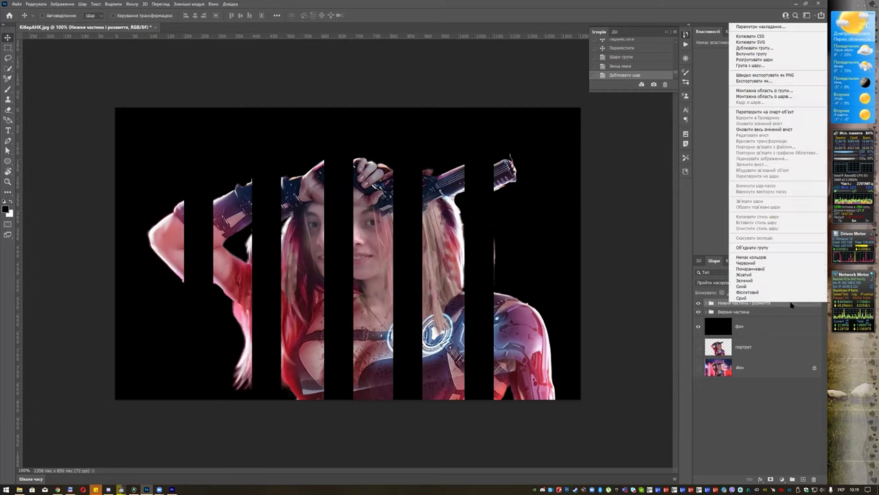
{"action": "left_click", "coordinate": [763, 113]}
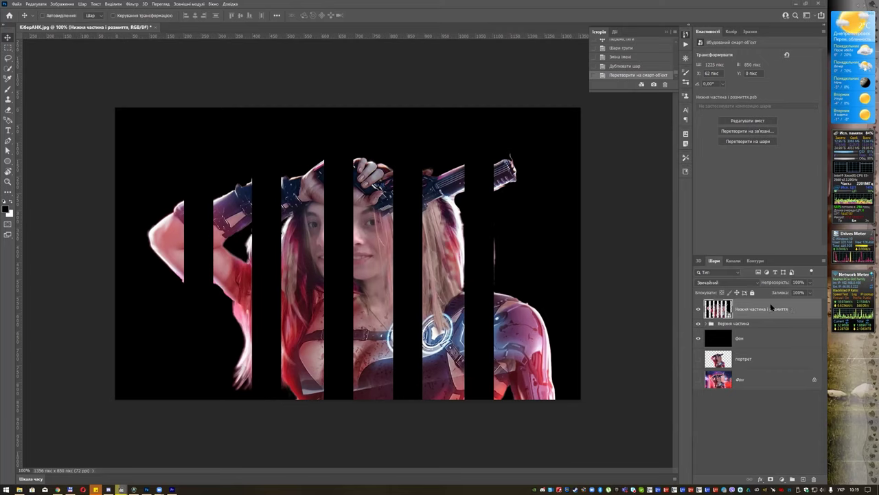
Apply a Gaussian Blur with a 5 px radius to the Нижня частина і розмиття smart object.
{"action": "left_click", "coordinate": [131, 4]}
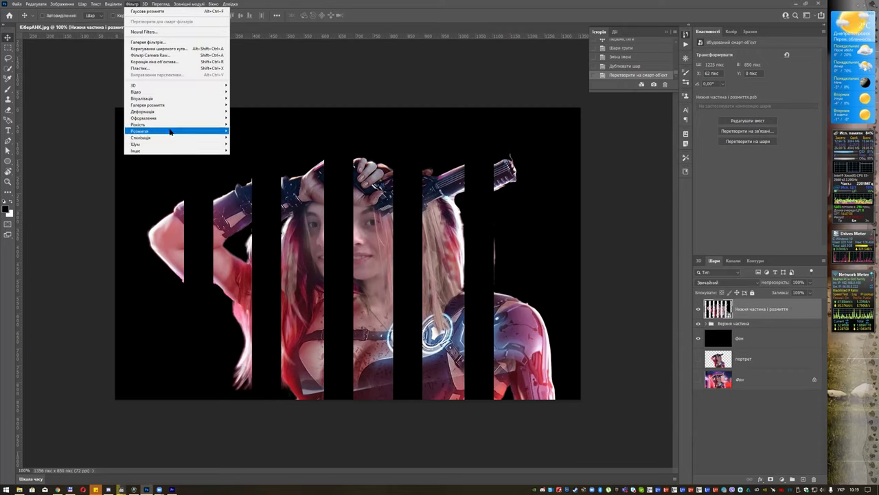
{"action": "mouse_move", "coordinate": [197, 132]}
{"action": "left_click", "coordinate": [251, 130]}
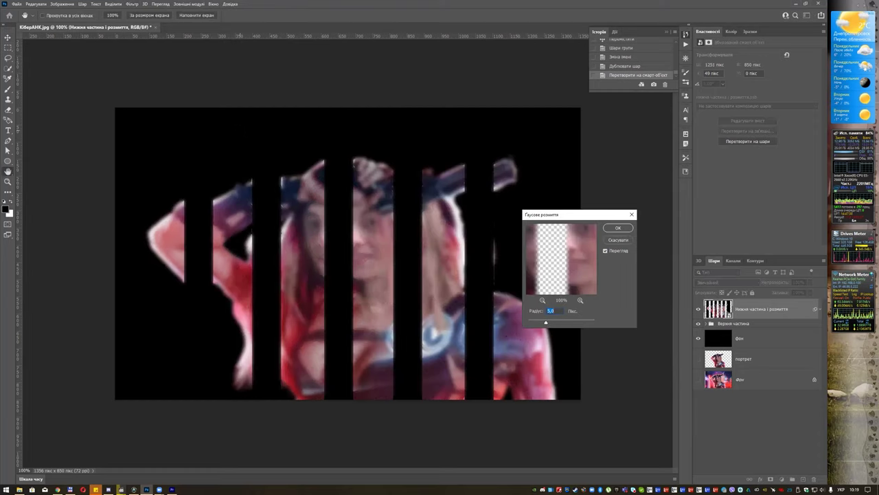
{"action": "type", "text": "3"}
{"action": "key", "text": "Up"}
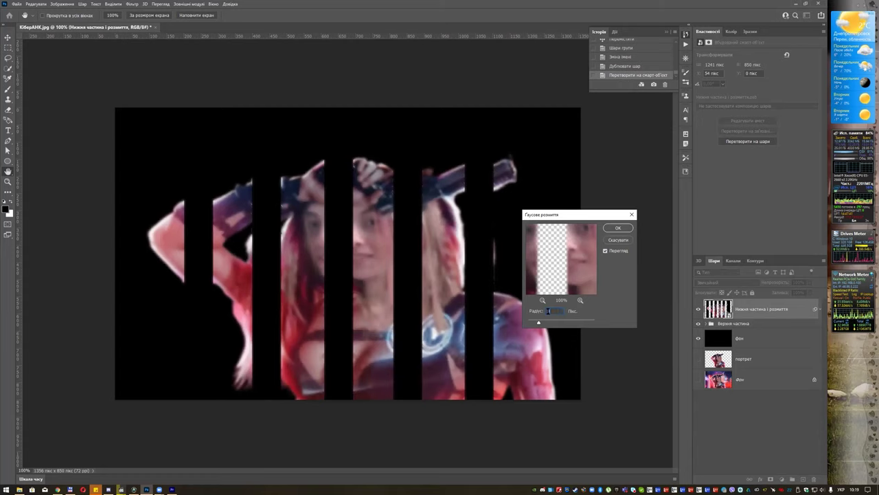
{"action": "key", "text": "Up"}
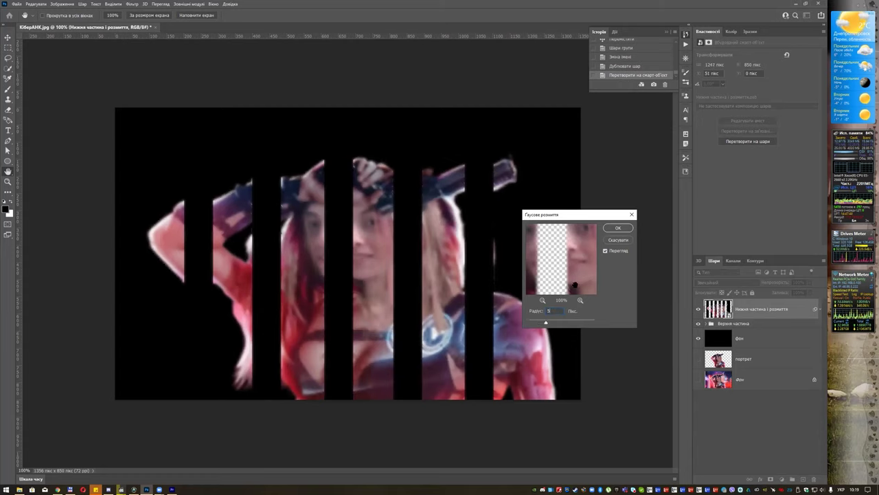
{"action": "left_click", "coordinate": [618, 229]}
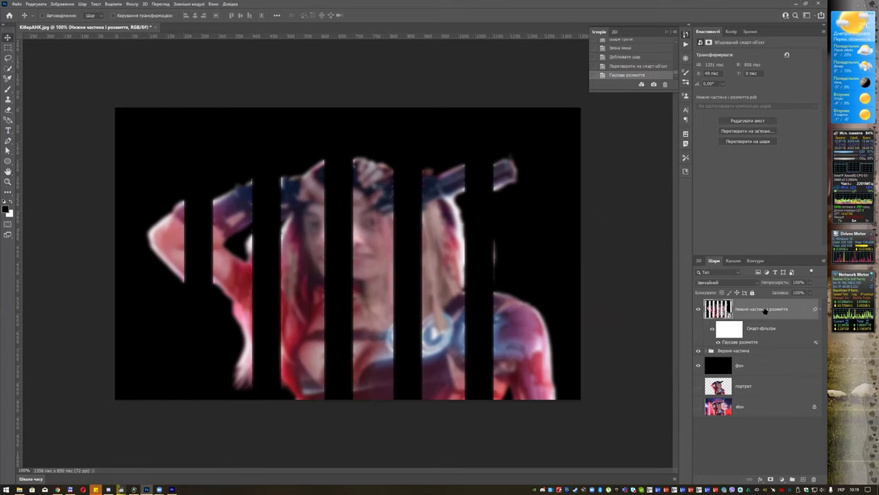
Place the blurred layer below the Верхня частина group and shift it about 86 px left.
{"action": "left_click_drag", "start_coordinate": [765, 311], "coordinate": [766, 357]}
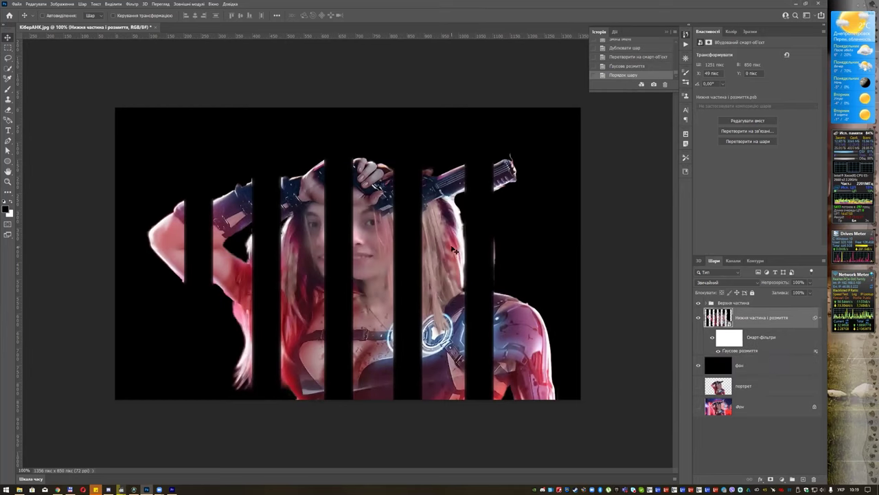
{"action": "left_click_drag", "start_coordinate": [452, 251], "coordinate": [423, 249]}
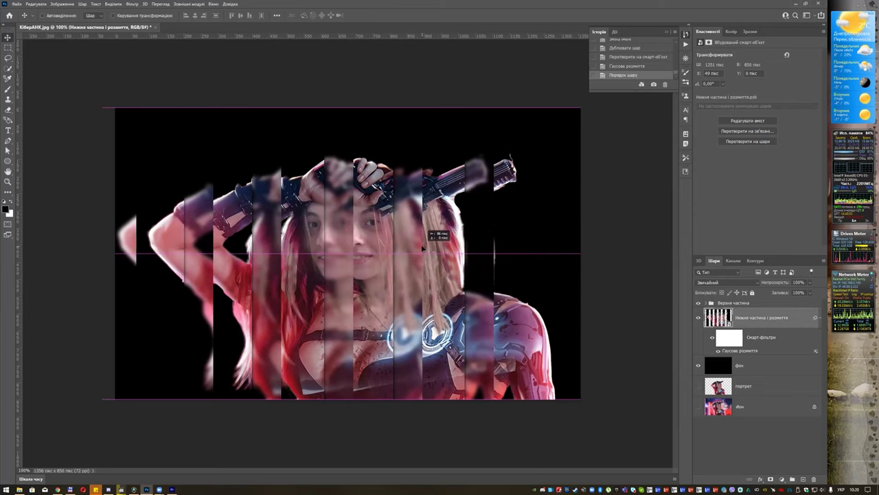
{"action": "left_click_drag", "start_coordinate": [422, 249], "coordinate": [423, 249]}
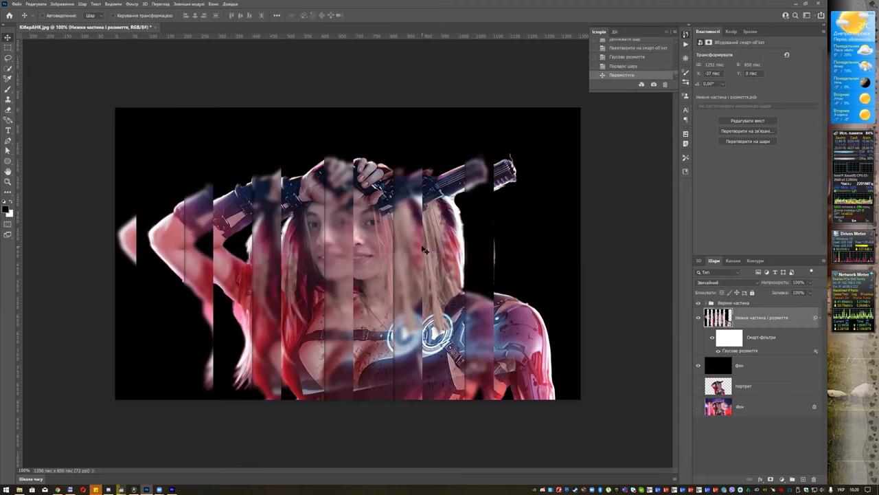
Duplicate the blurred Нижня частина і розмиття layer and move the copy about 164 px right.
{"action": "right_click", "coordinate": [792, 316]}
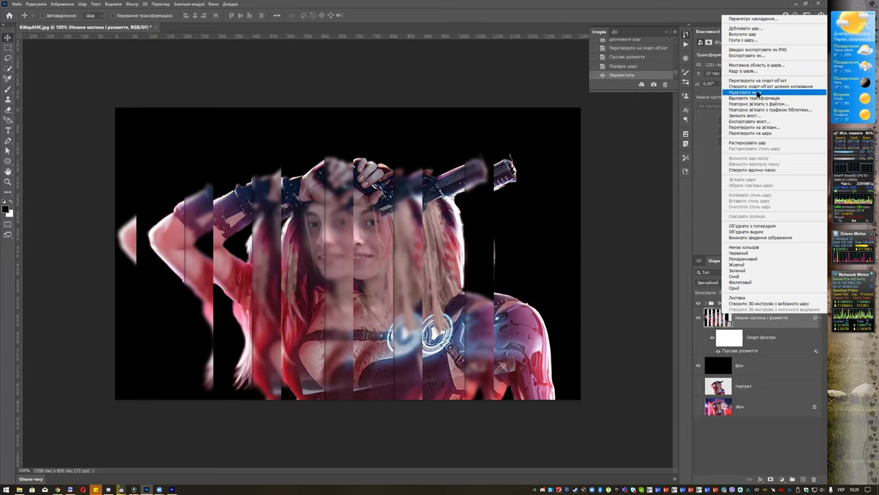
{"action": "left_click", "coordinate": [747, 28]}
{"action": "key", "text": "Return"}
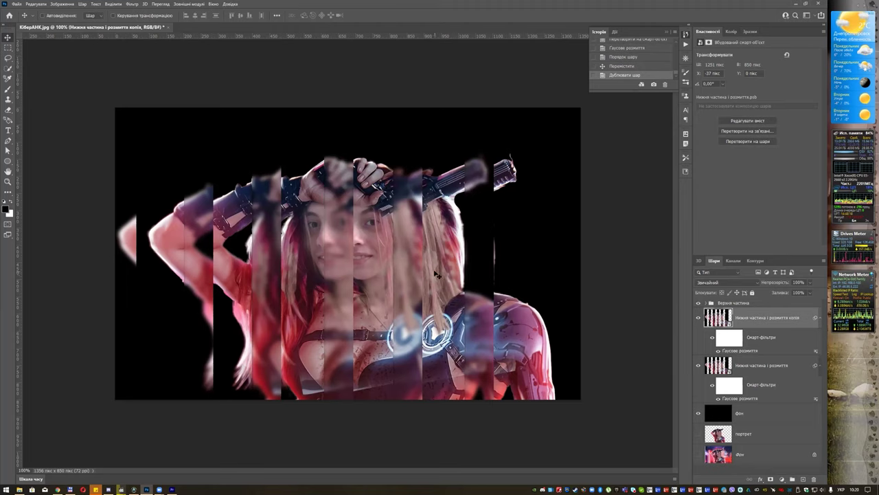
{"action": "left_click_drag", "start_coordinate": [437, 273], "coordinate": [491, 278]}
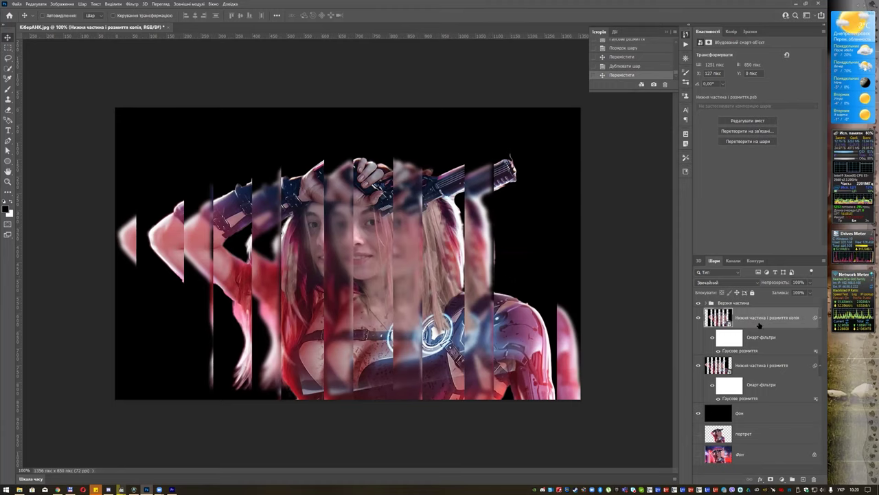
Group the two blurred strip layers and name the group Нижні частини.
{"action": "left_click", "coordinate": [764, 367], "text": "shift"}
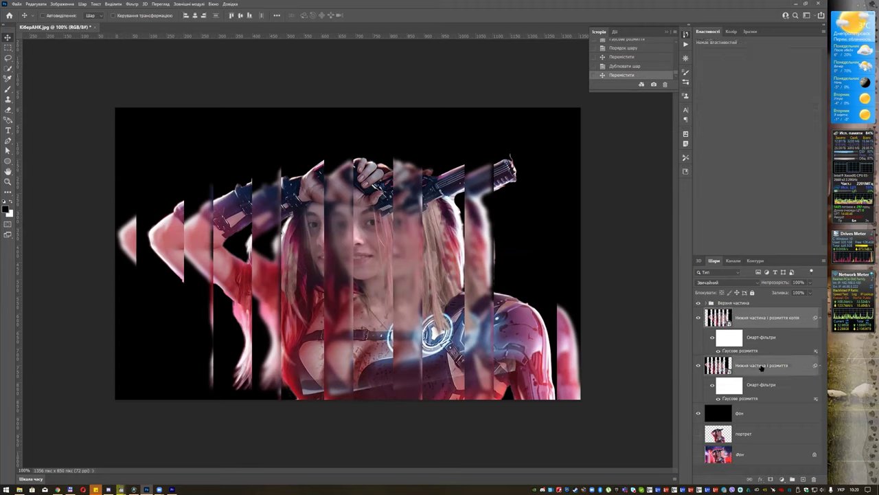
{"action": "key", "text": "ctrl+g"}
{"action": "double_click", "coordinate": [726, 312]}
{"action": "type", "text": "Нижні частини"}
{"action": "key", "text": "Return"}
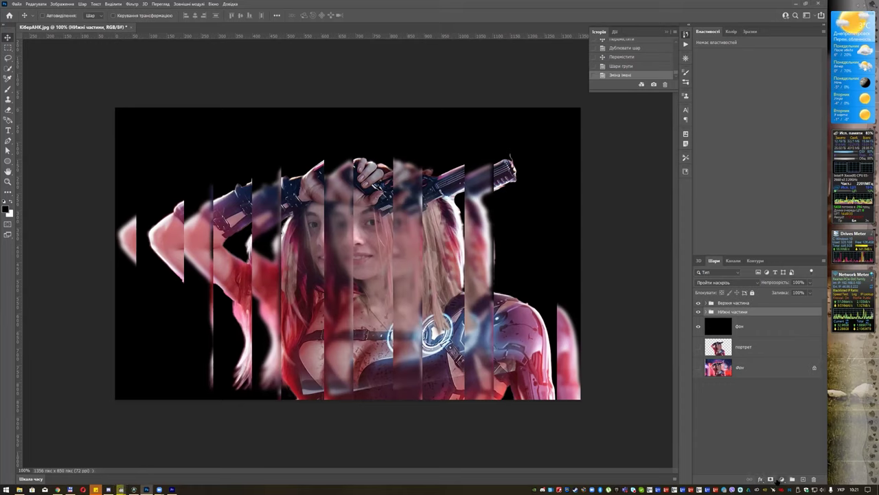
Darken the Нижні частини group with a black Color Overlay in Normal mode at about 30% opacity.
{"action": "left_click", "coordinate": [760, 479]}
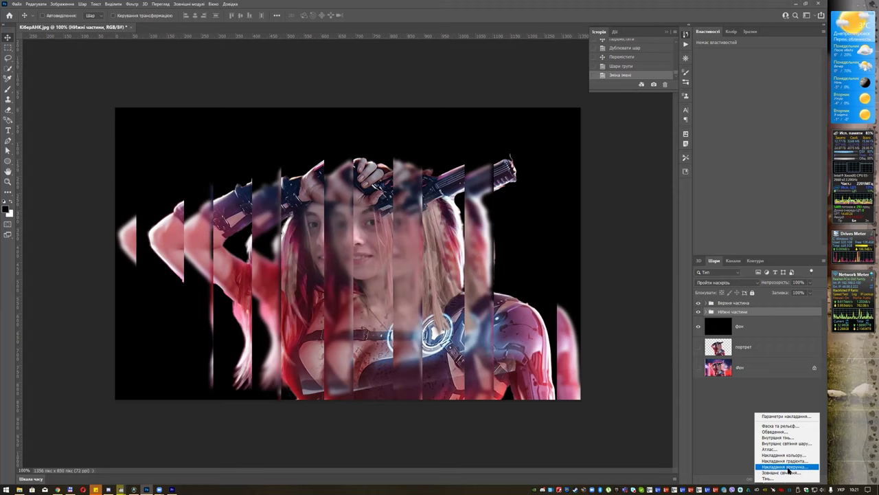
{"action": "left_click", "coordinate": [766, 437]}
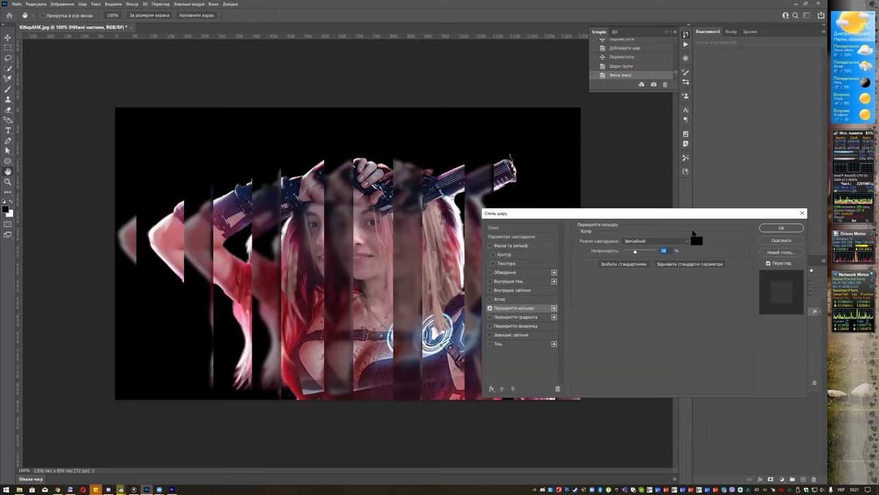
{"action": "left_click", "coordinate": [654, 253]}
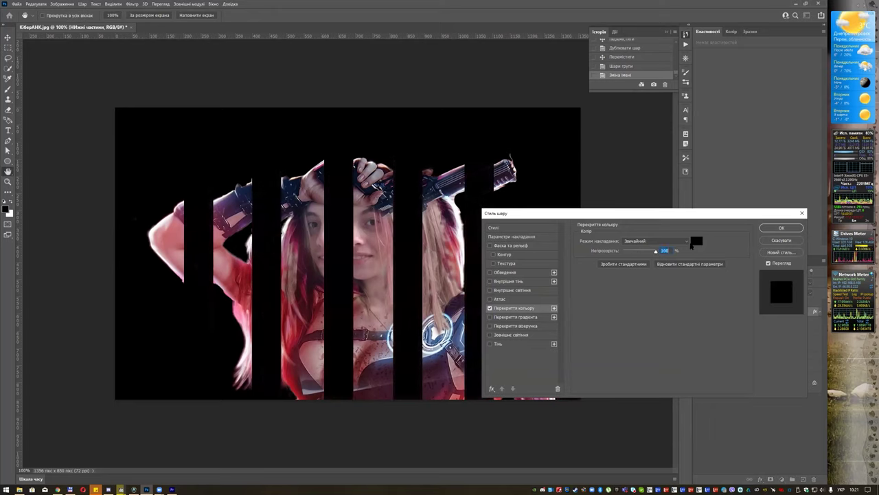
{"action": "left_click", "coordinate": [697, 241]}
{"action": "left_click", "coordinate": [621, 208]}
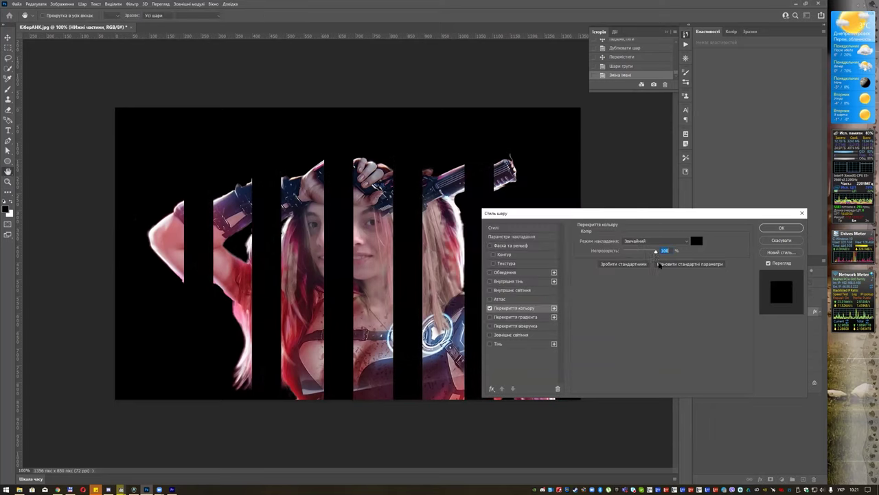
{"action": "left_click_drag", "start_coordinate": [656, 251], "coordinate": [632, 252]}
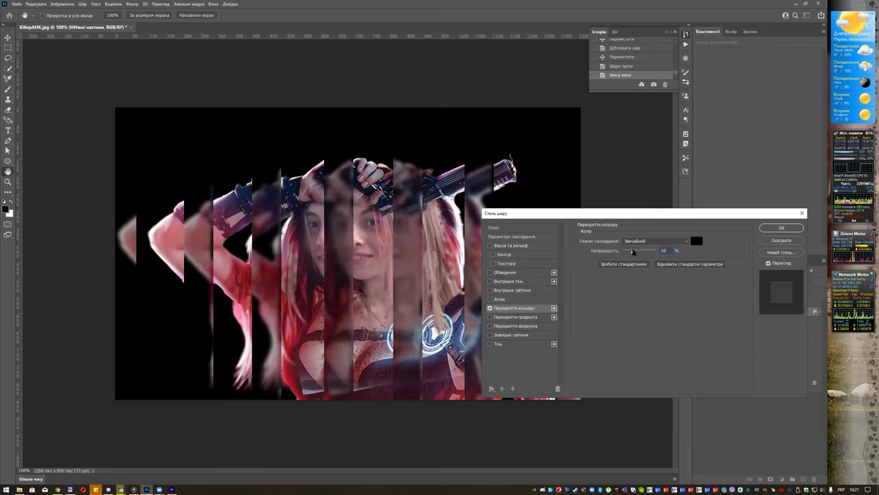
{"action": "left_click_drag", "start_coordinate": [653, 217], "coordinate": [631, 208]}
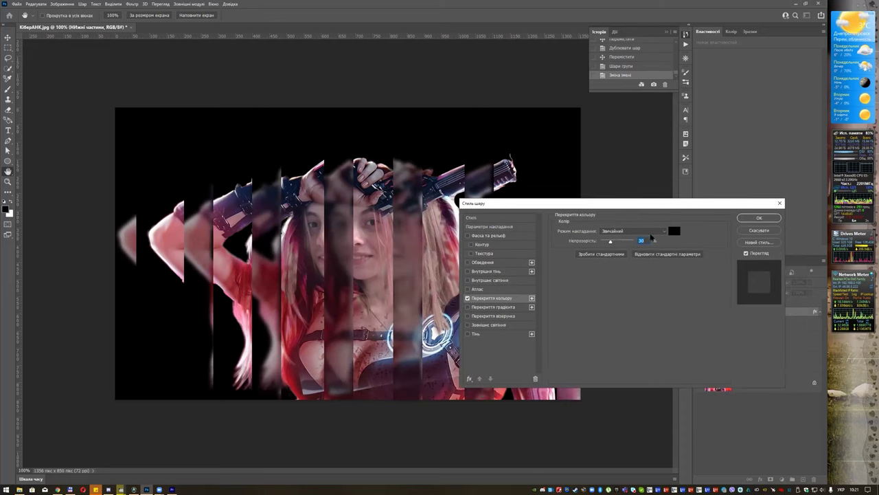
{"action": "left_click", "coordinate": [746, 217]}
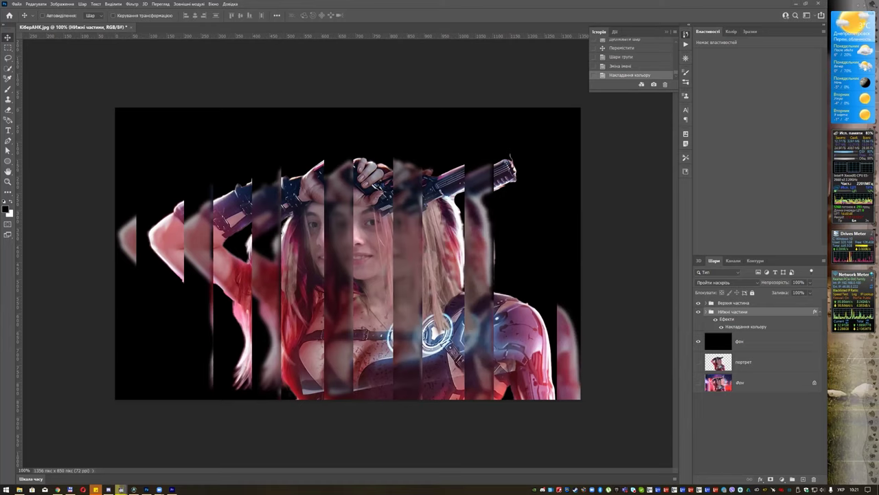
Add a Bevel and Emboss effect to the Верхня частина group with Outer Bevel style, Chisel Hard technique and 1000% depth.
{"action": "left_click", "coordinate": [748, 304]}
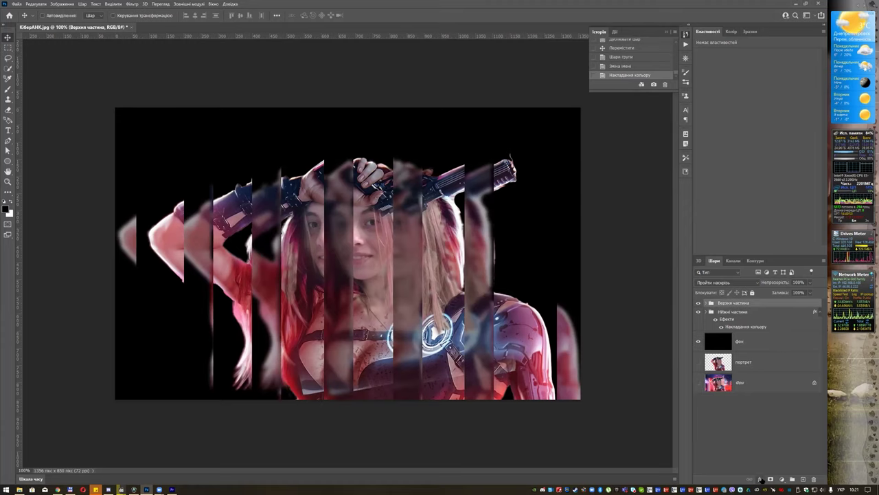
{"action": "left_click", "coordinate": [760, 479]}
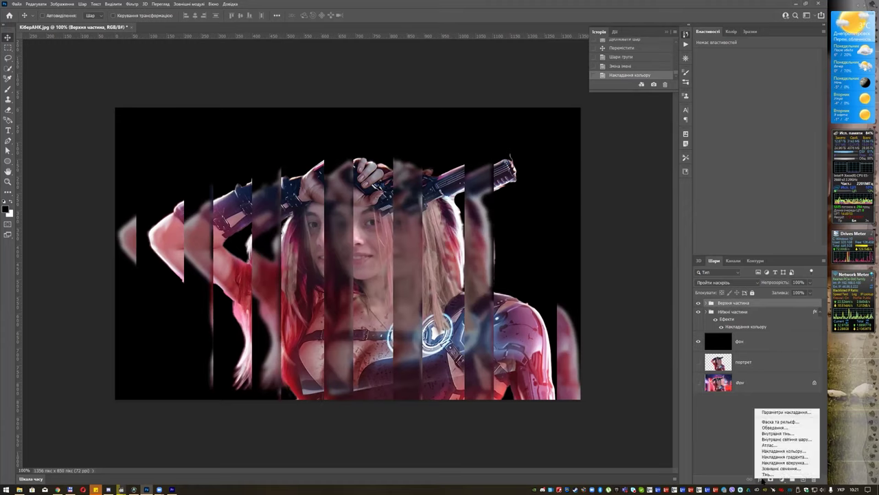
{"action": "left_click", "coordinate": [788, 423]}
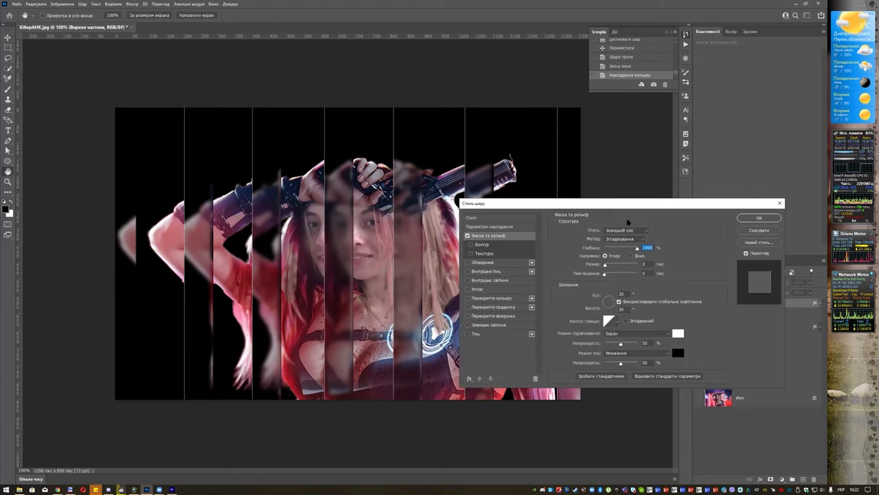
{"action": "left_click", "coordinate": [636, 231]}
{"action": "left_click", "coordinate": [636, 230]}
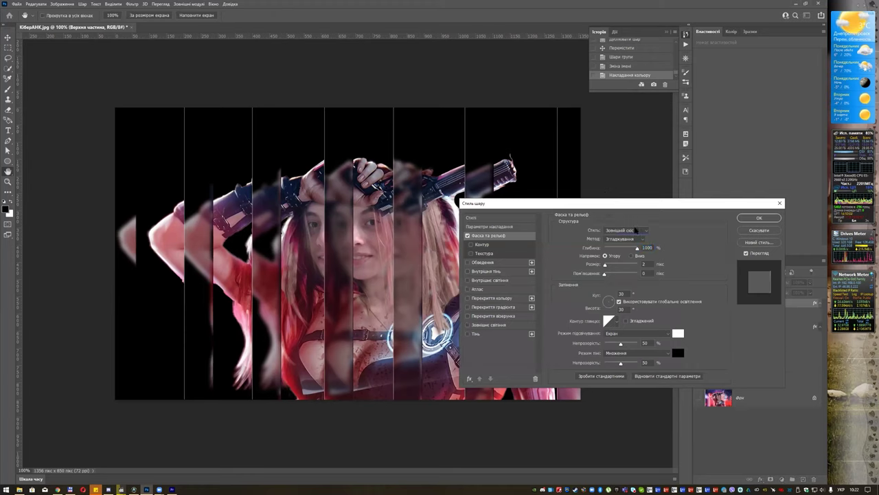
{"action": "left_click", "coordinate": [637, 240]}
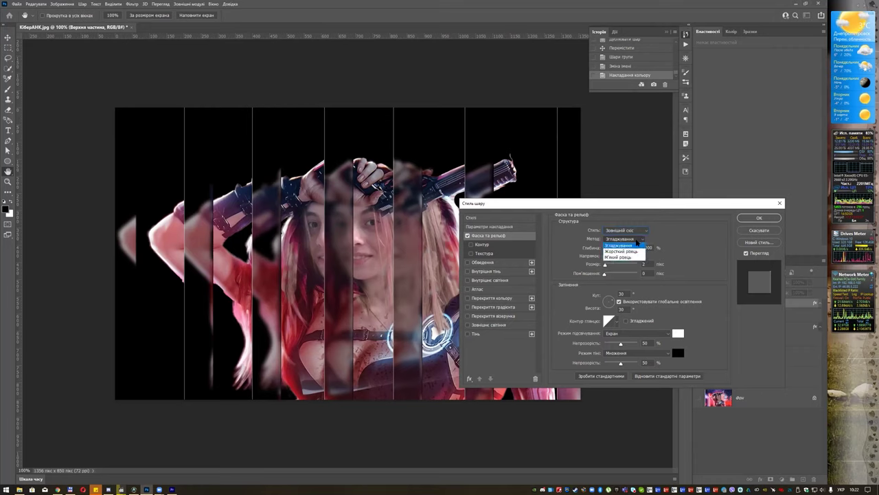
{"action": "left_click", "coordinate": [626, 252]}
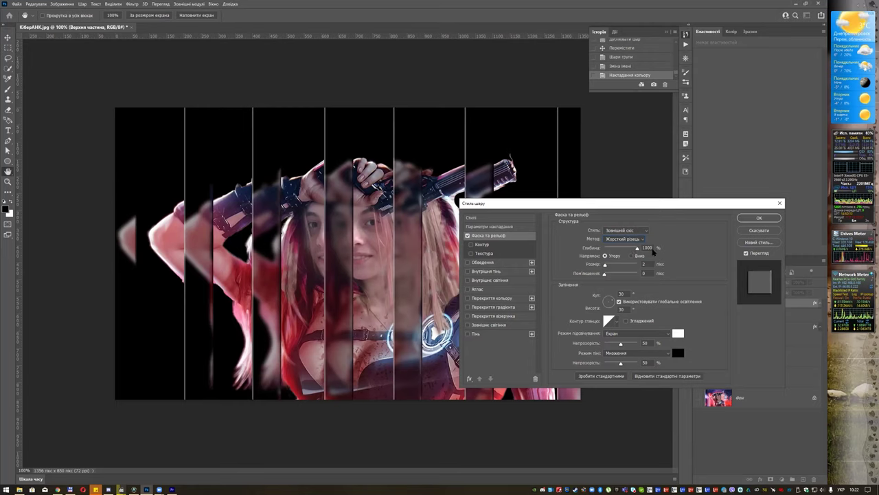
{"action": "left_click", "coordinate": [649, 247]}
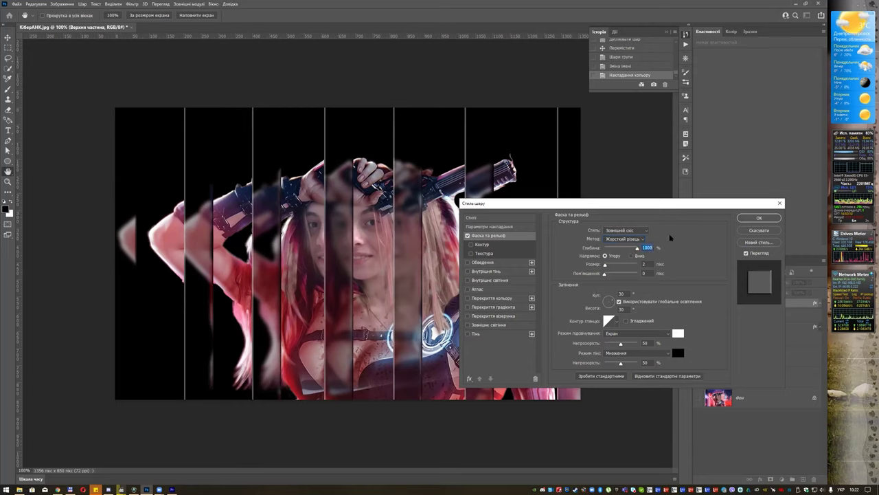
{"action": "left_click", "coordinate": [744, 219]}
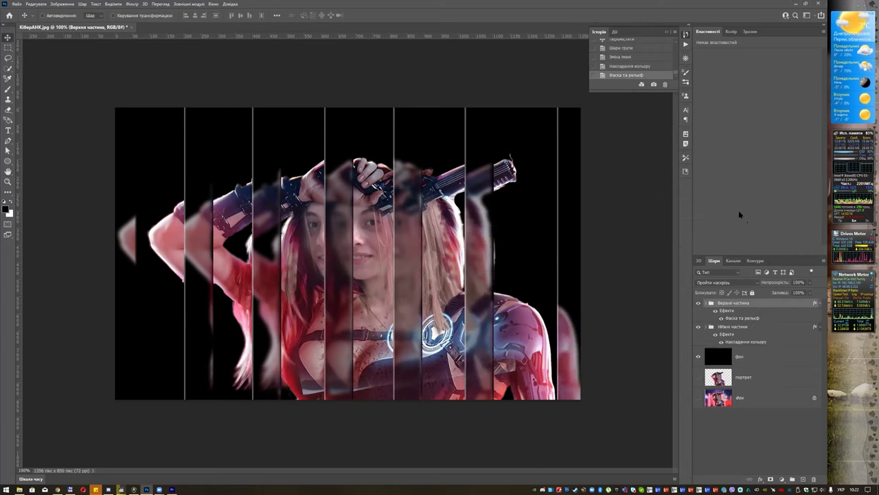
Add a black (000000) solid color fill layer above the Верхня частина group.
{"action": "left_click", "coordinate": [781, 479]}
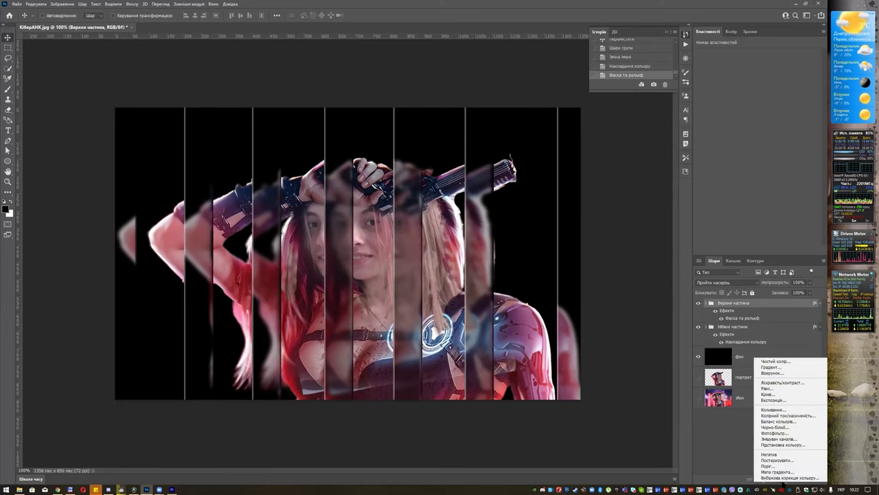
{"action": "left_click", "coordinate": [788, 360]}
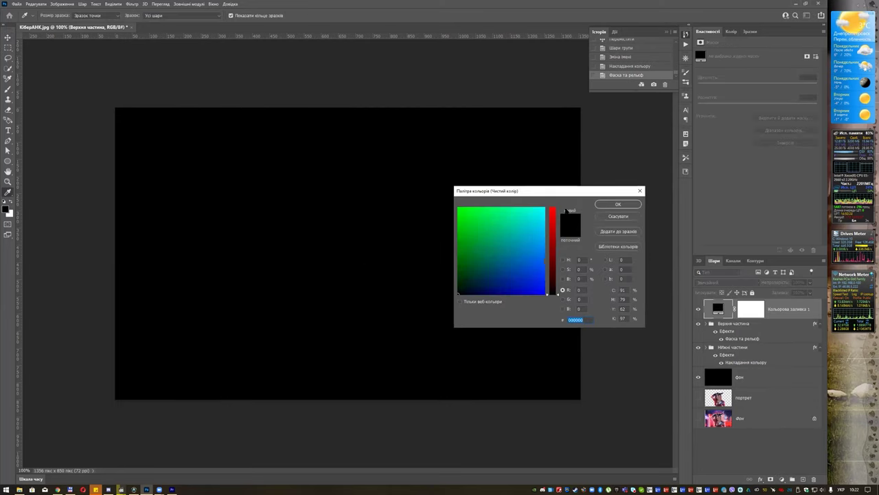
{"action": "left_click", "coordinate": [616, 205]}
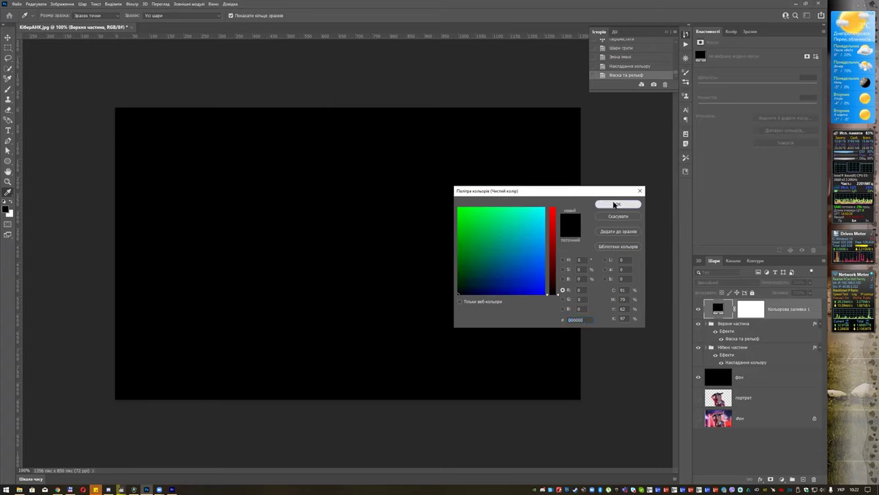
Paint black twice at the centre of the solid fill layer's mask with a very large soft brush at 0% hardness to form a vignette.
{"action": "left_click", "coordinate": [750, 310]}
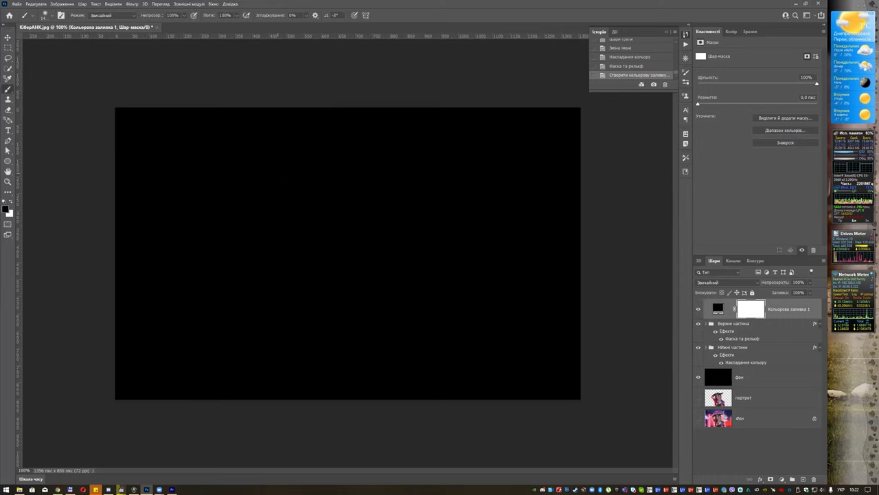
{"action": "right_click", "coordinate": [320, 207]}
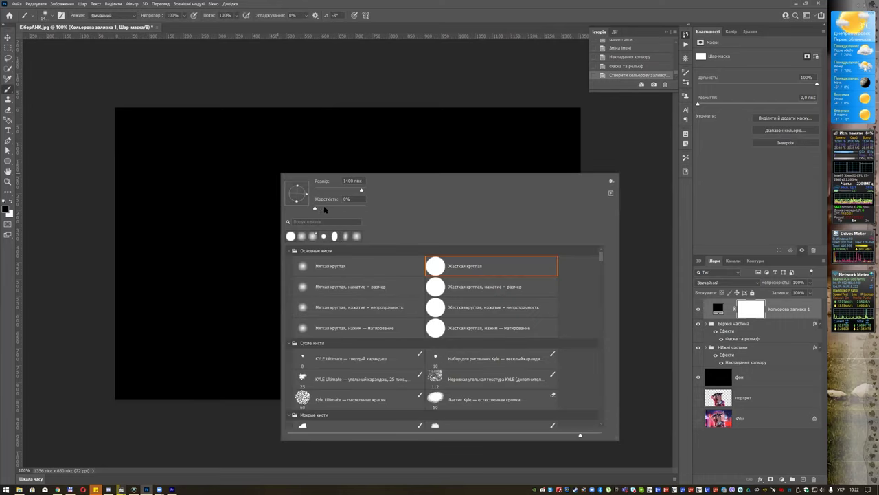
{"action": "left_click", "coordinate": [346, 198]}
{"action": "left_click_drag", "start_coordinate": [359, 190], "coordinate": [345, 190]}
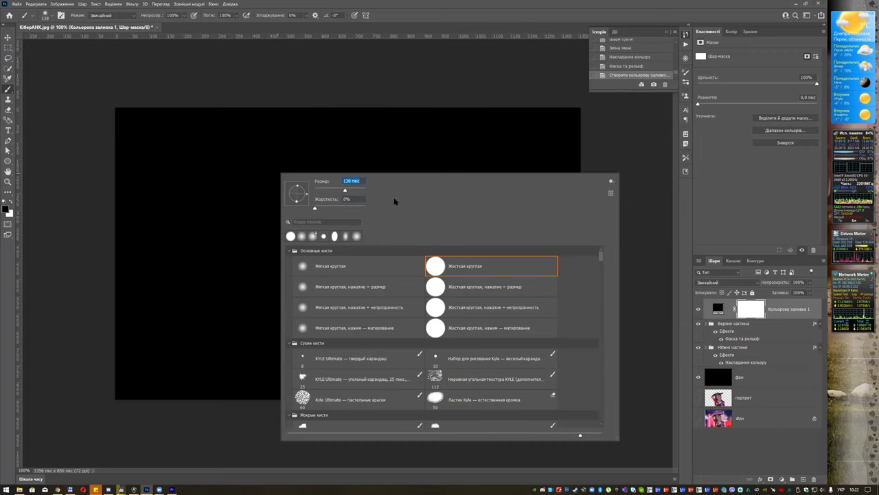
{"action": "key", "text": "Return"}
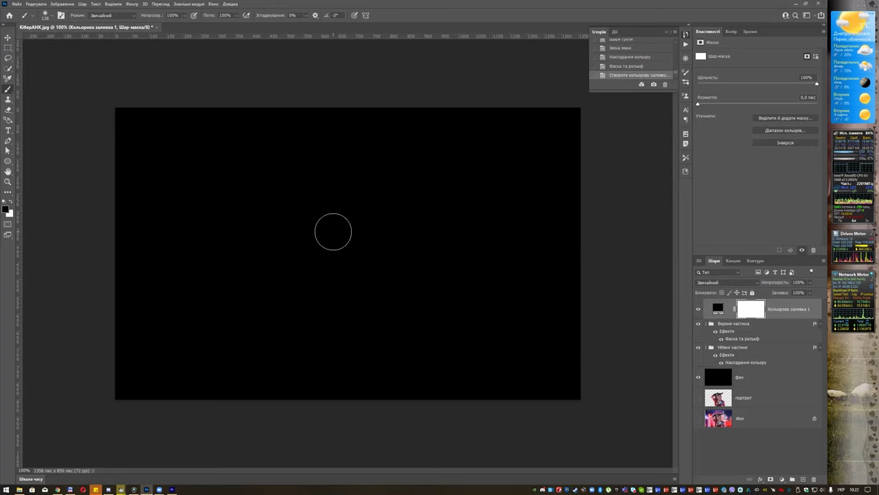
{"action": "key", "text": "bracketright"}
{"action": "key", "text": "bracketright"}
{"action": "key", "text": "bracketright"}
{"action": "key", "text": "bracketright"}
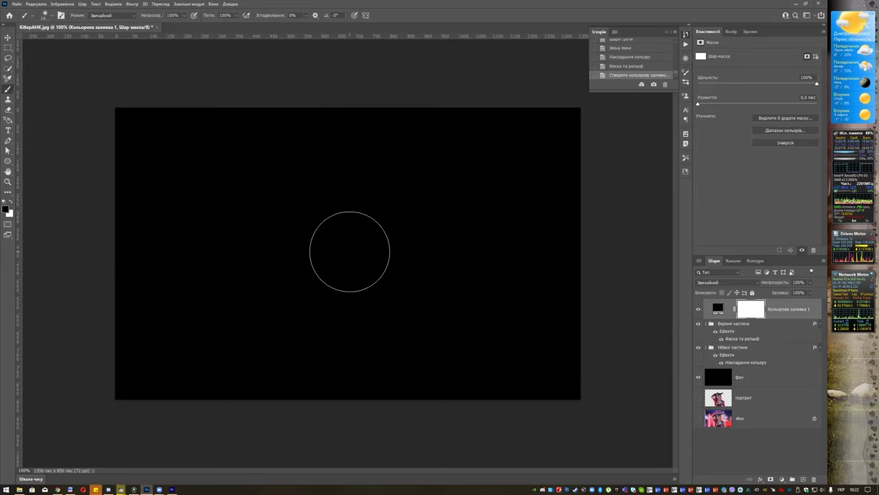
{"action": "left_click", "coordinate": [350, 251]}
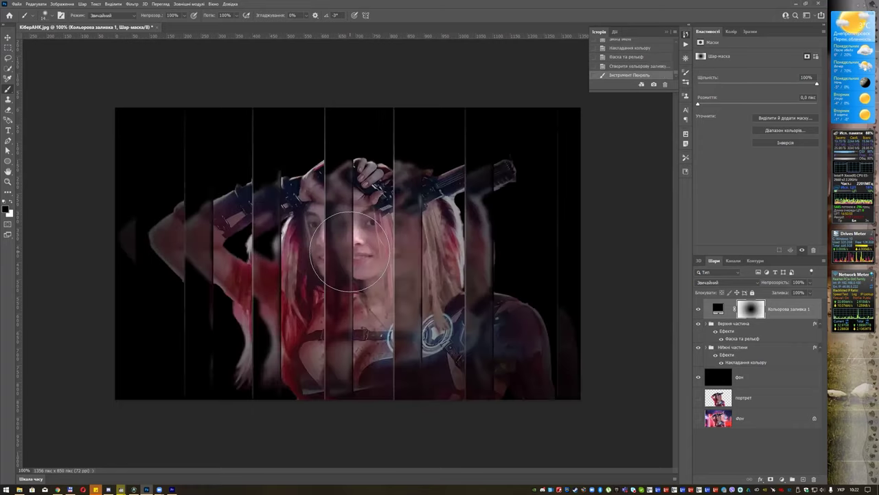
{"action": "left_click", "coordinate": [350, 251]}
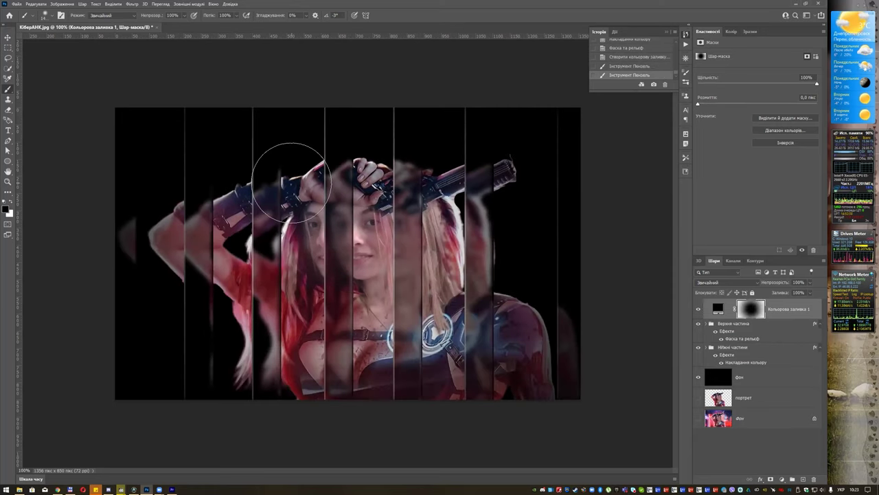
{"action": "key", "text": "v"}
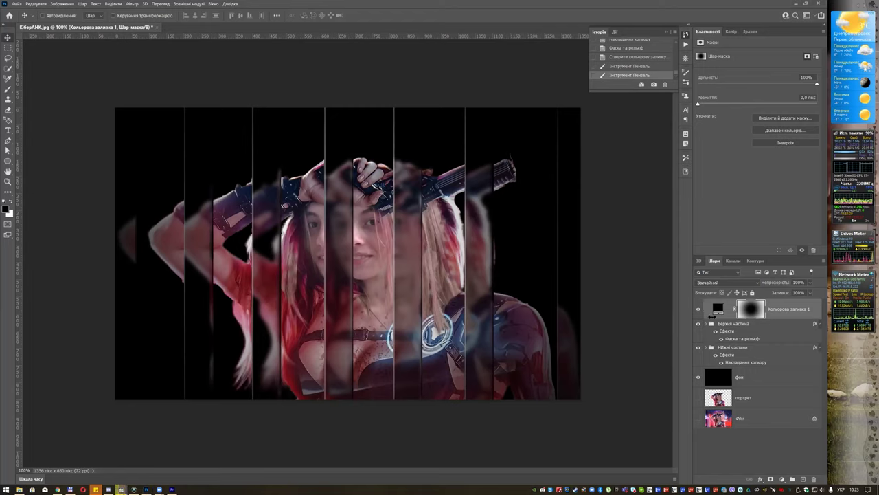
Add a Curves adjustment layer on top and lower the red channel's midpoint to input 138, output 115.
{"action": "left_click", "coordinate": [783, 479]}
{"action": "left_click", "coordinate": [790, 394]}
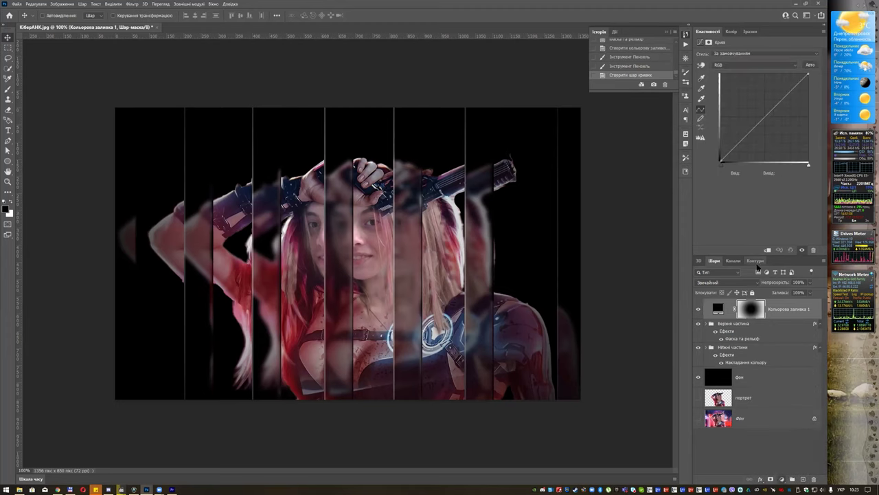
{"action": "left_click", "coordinate": [745, 68]}
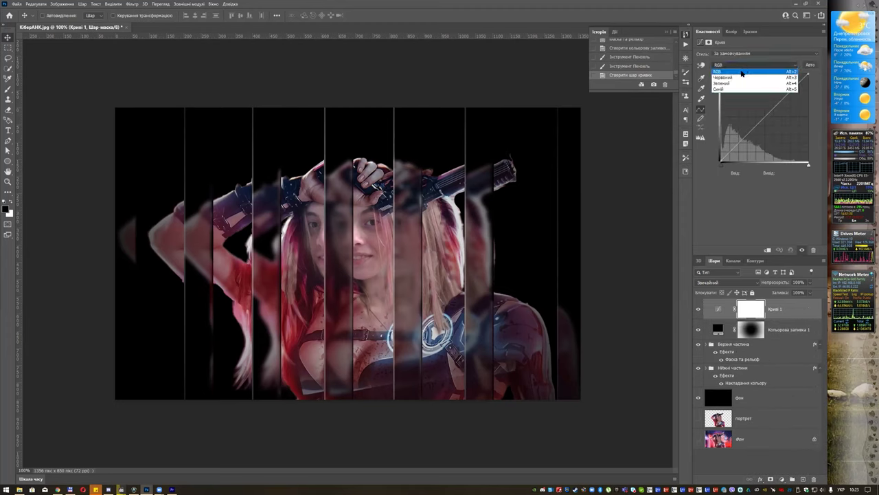
{"action": "left_click", "coordinate": [739, 78]}
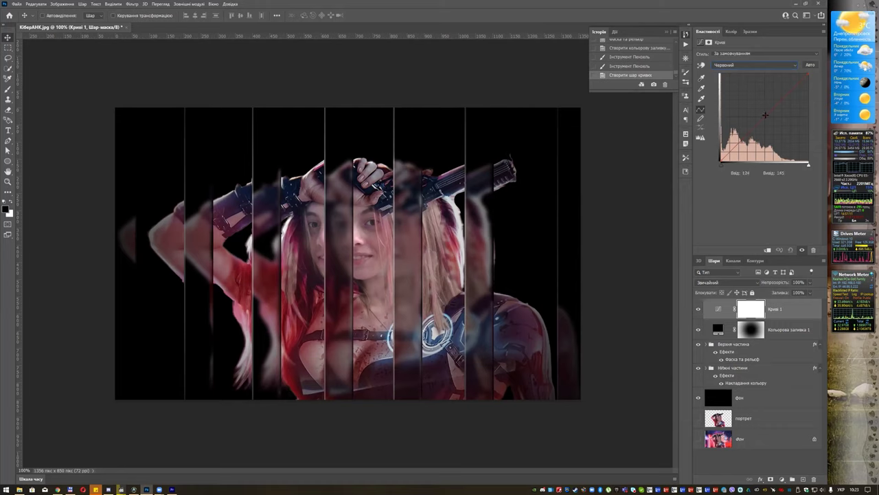
{"action": "left_click_drag", "start_coordinate": [765, 118], "coordinate": [769, 121]}
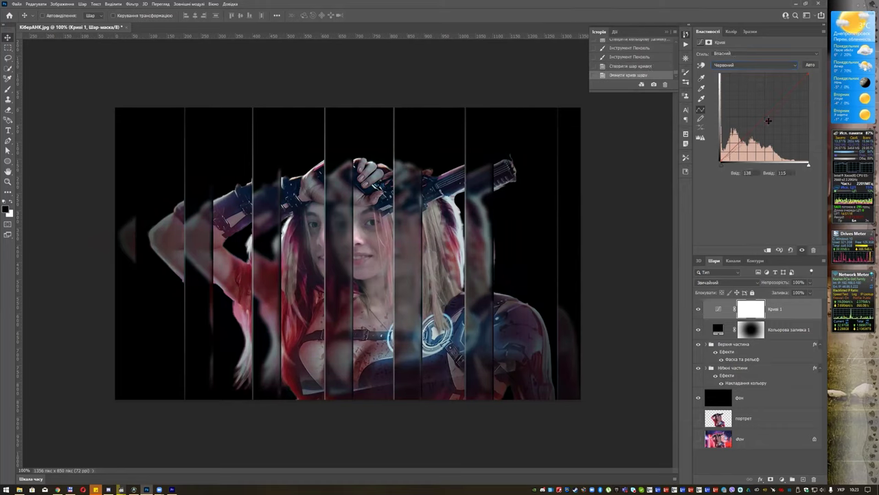
Add a gradient fill layer above the Curves layer and try the Лиловый_02 preset as its gradient.
{"action": "left_click", "coordinate": [781, 479]}
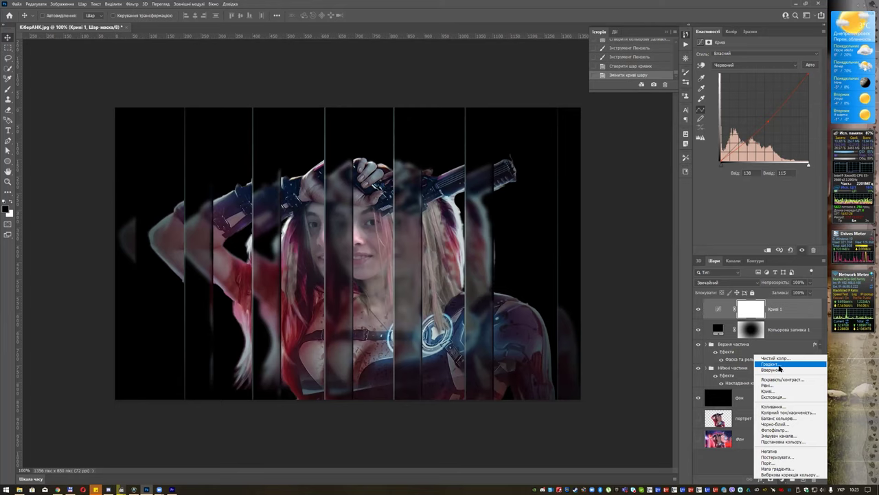
{"action": "left_click", "coordinate": [780, 366]}
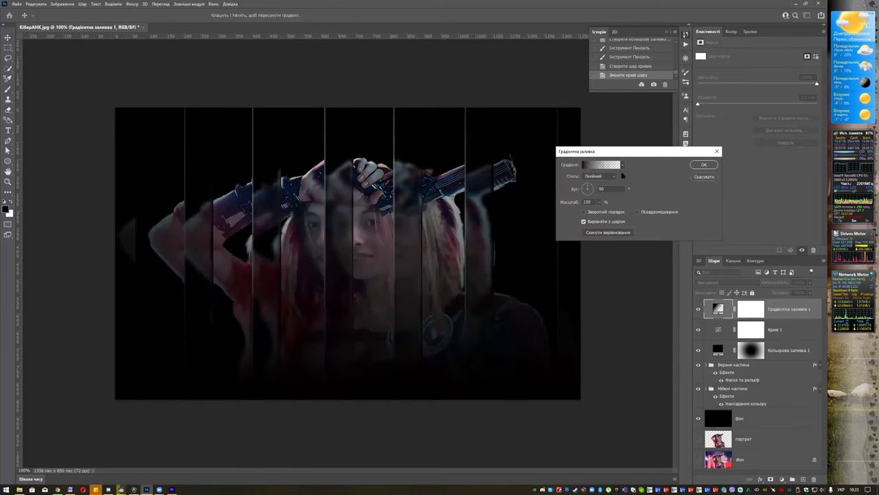
{"action": "left_click", "coordinate": [617, 166]}
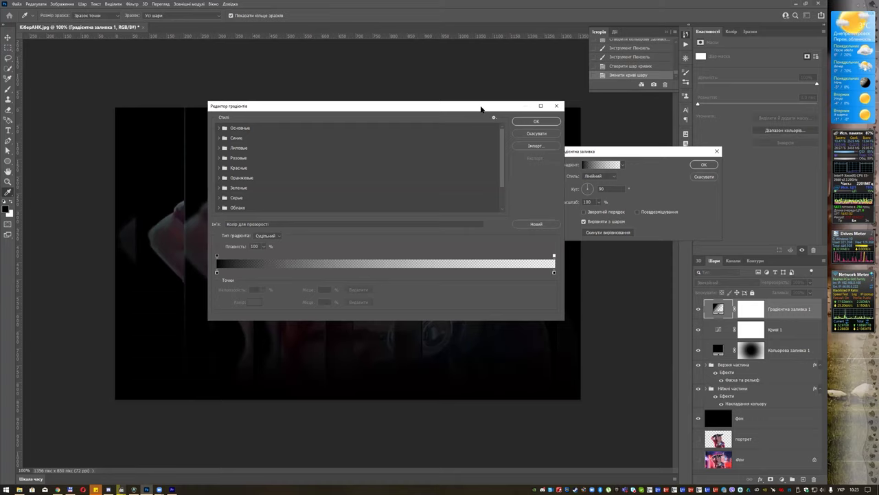
{"action": "left_click_drag", "start_coordinate": [483, 109], "coordinate": [704, 199]}
{"action": "left_click", "coordinate": [442, 240]}
{"action": "left_click", "coordinate": [460, 249]}
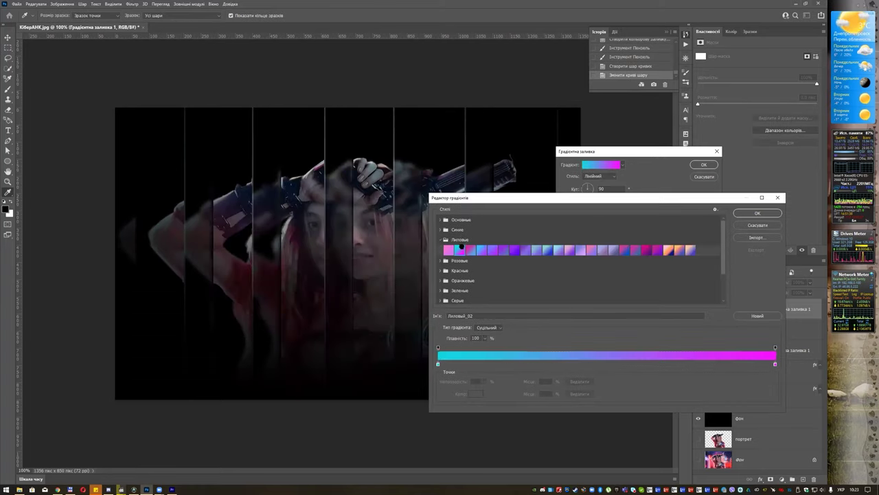
Change the fill layer's gradient to the Розовый_06 preset and set the layer's opacity to 12%.
{"action": "left_click", "coordinate": [443, 270]}
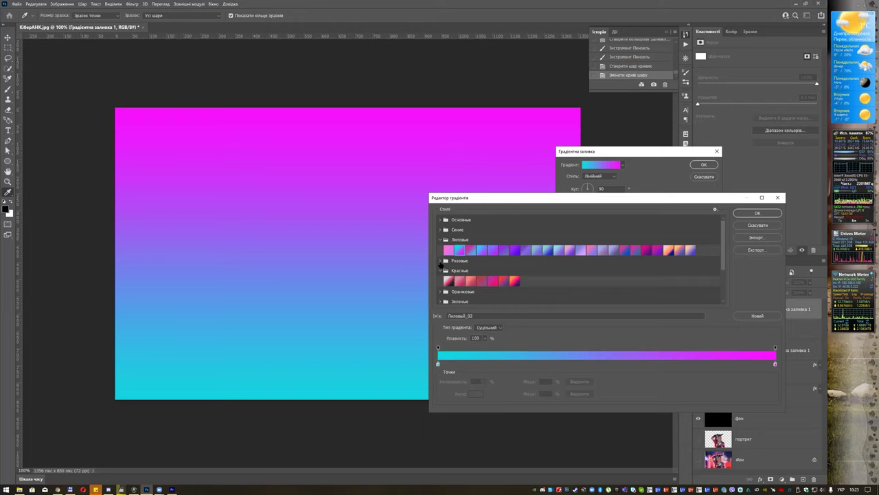
{"action": "left_click", "coordinate": [439, 261]}
{"action": "left_click", "coordinate": [505, 273]}
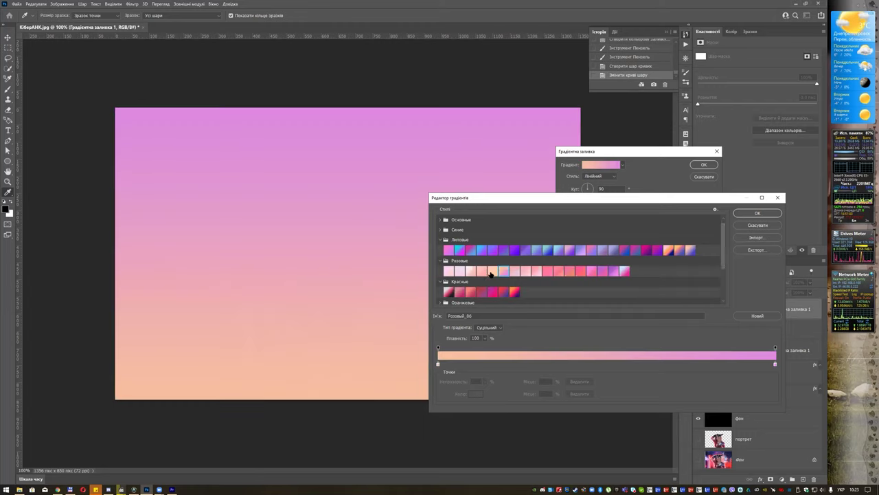
{"action": "scroll", "coordinate": [491, 272], "scroll_direction": "down", "scroll_amount": 1}
{"action": "scroll", "coordinate": [503, 267], "scroll_direction": "down", "scroll_amount": 1}
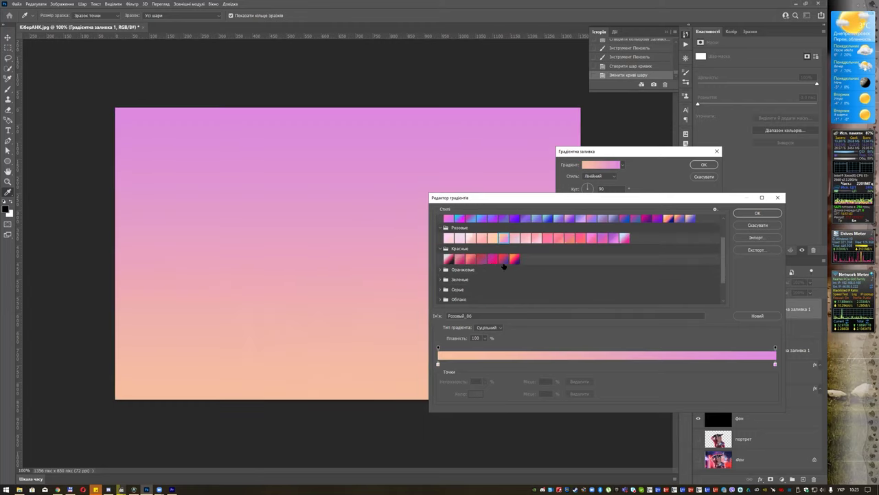
{"action": "left_click", "coordinate": [749, 214]}
{"action": "left_click", "coordinate": [704, 165]}
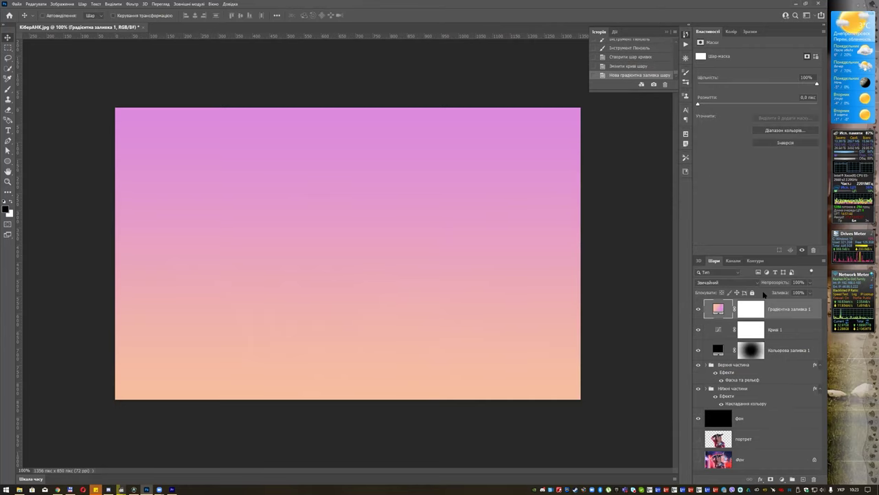
{"action": "left_click", "coordinate": [809, 283]}
{"action": "left_click_drag", "start_coordinate": [786, 293], "coordinate": [783, 293]}
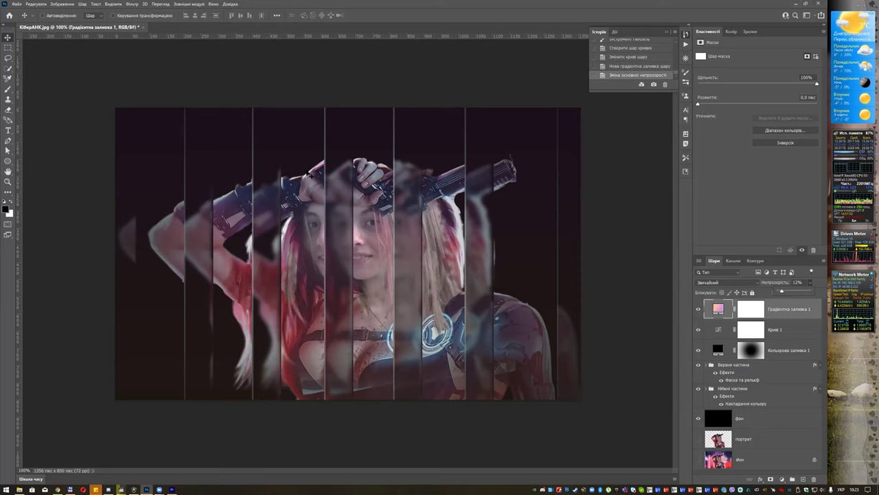
Open the Export As dialog for the finished portrait composition.
{"action": "left_click", "coordinate": [17, 4]}
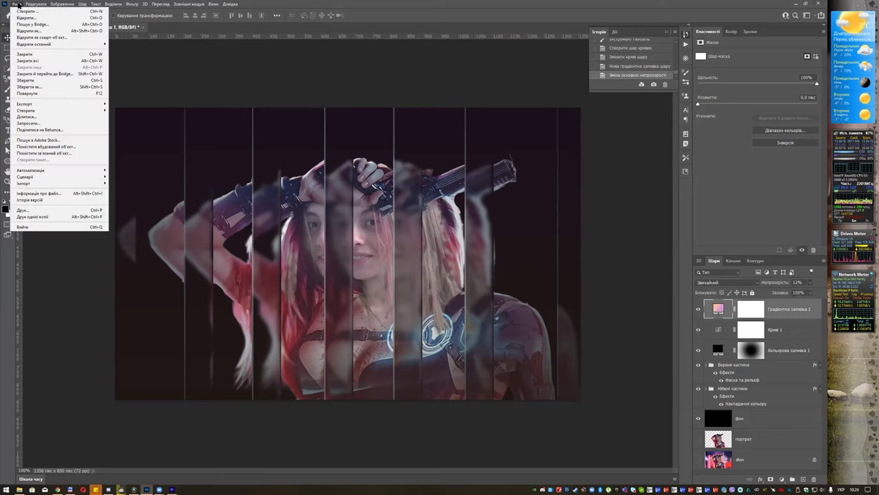
{"action": "mouse_move", "coordinate": [65, 105]}
{"action": "left_click", "coordinate": [130, 114]}
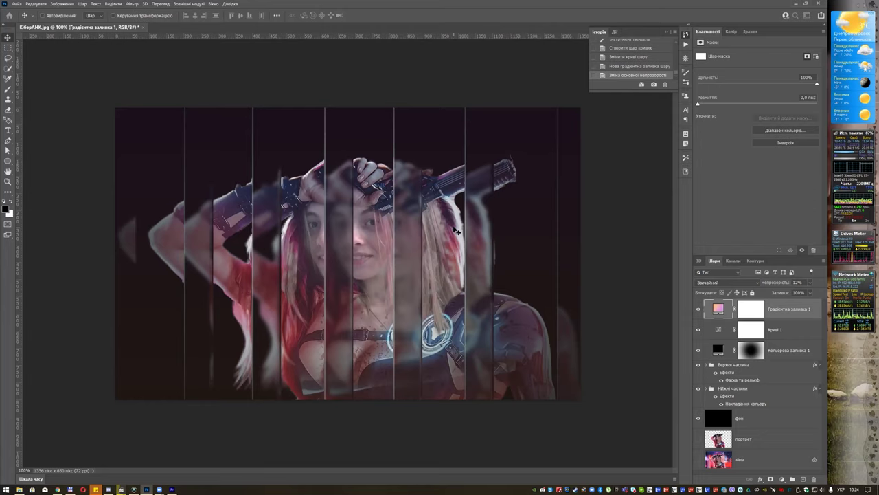
{"action": "key", "text": "alt+shift+ctrl+w"}
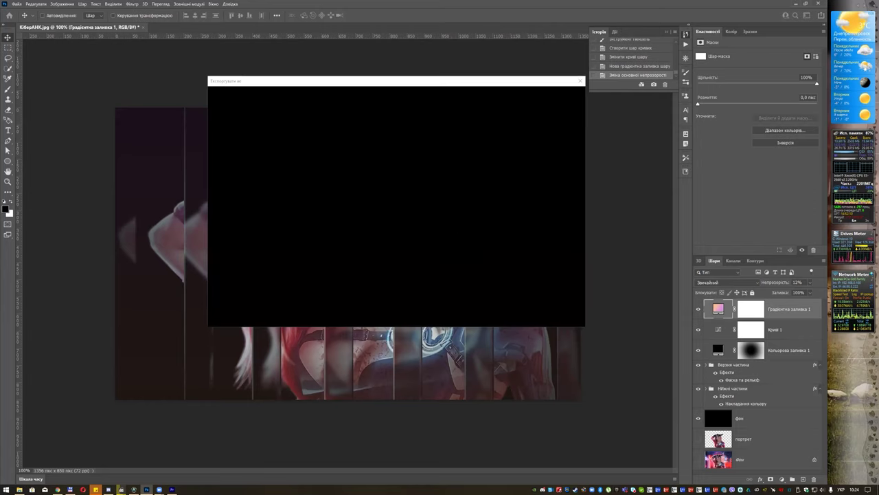